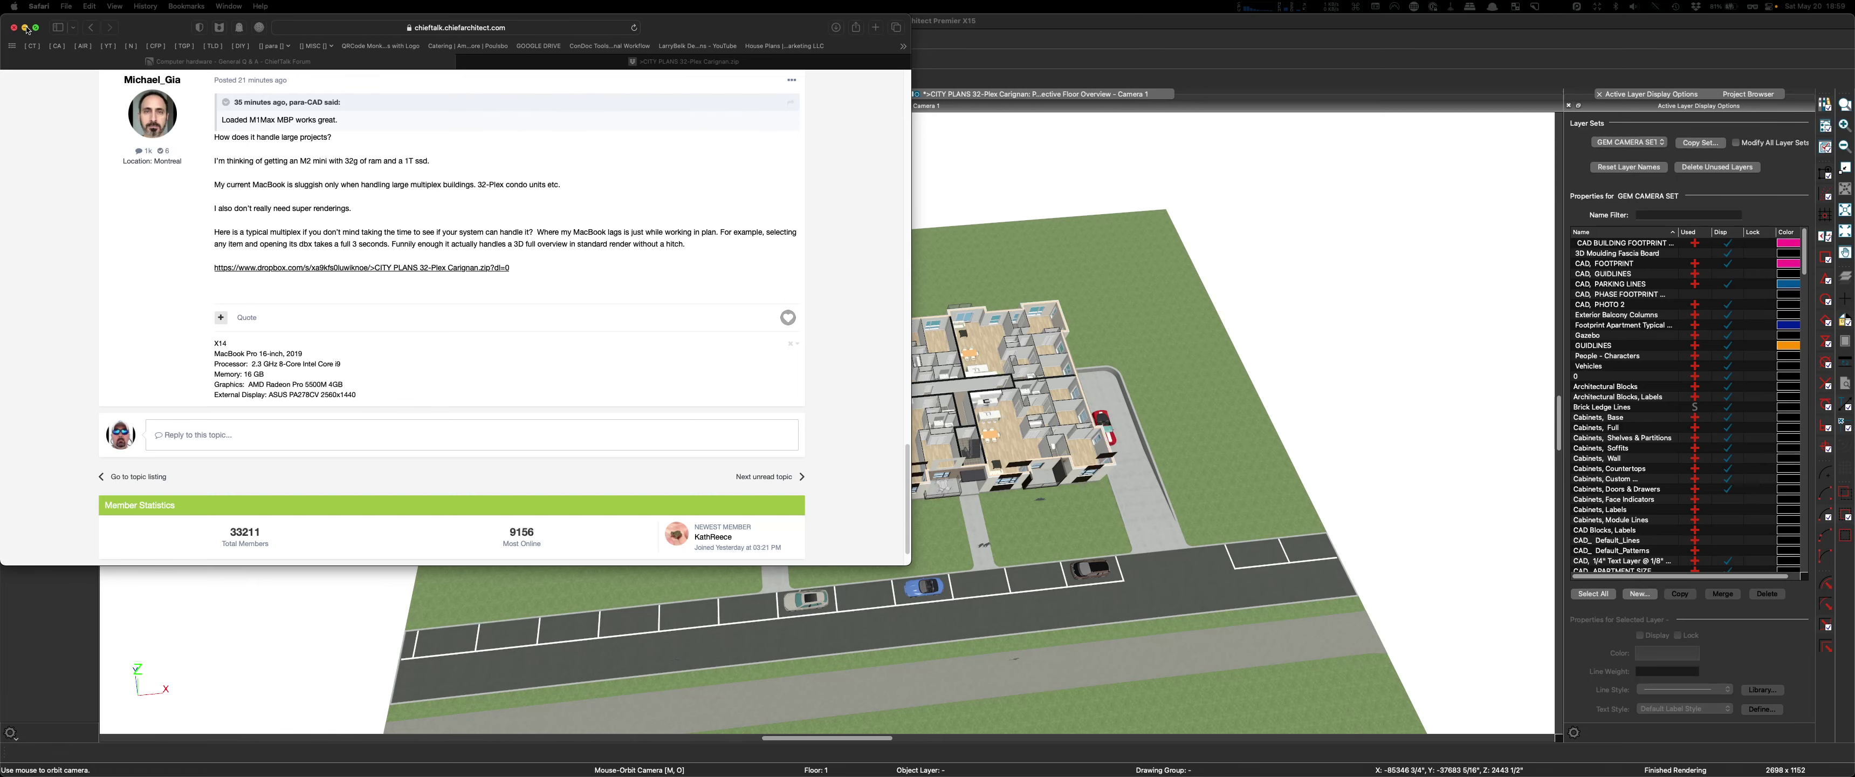
Put away the browser forum page and examine the first floor from both long sides in Chief Architect's perspective floor overview.
left_click(15, 28)
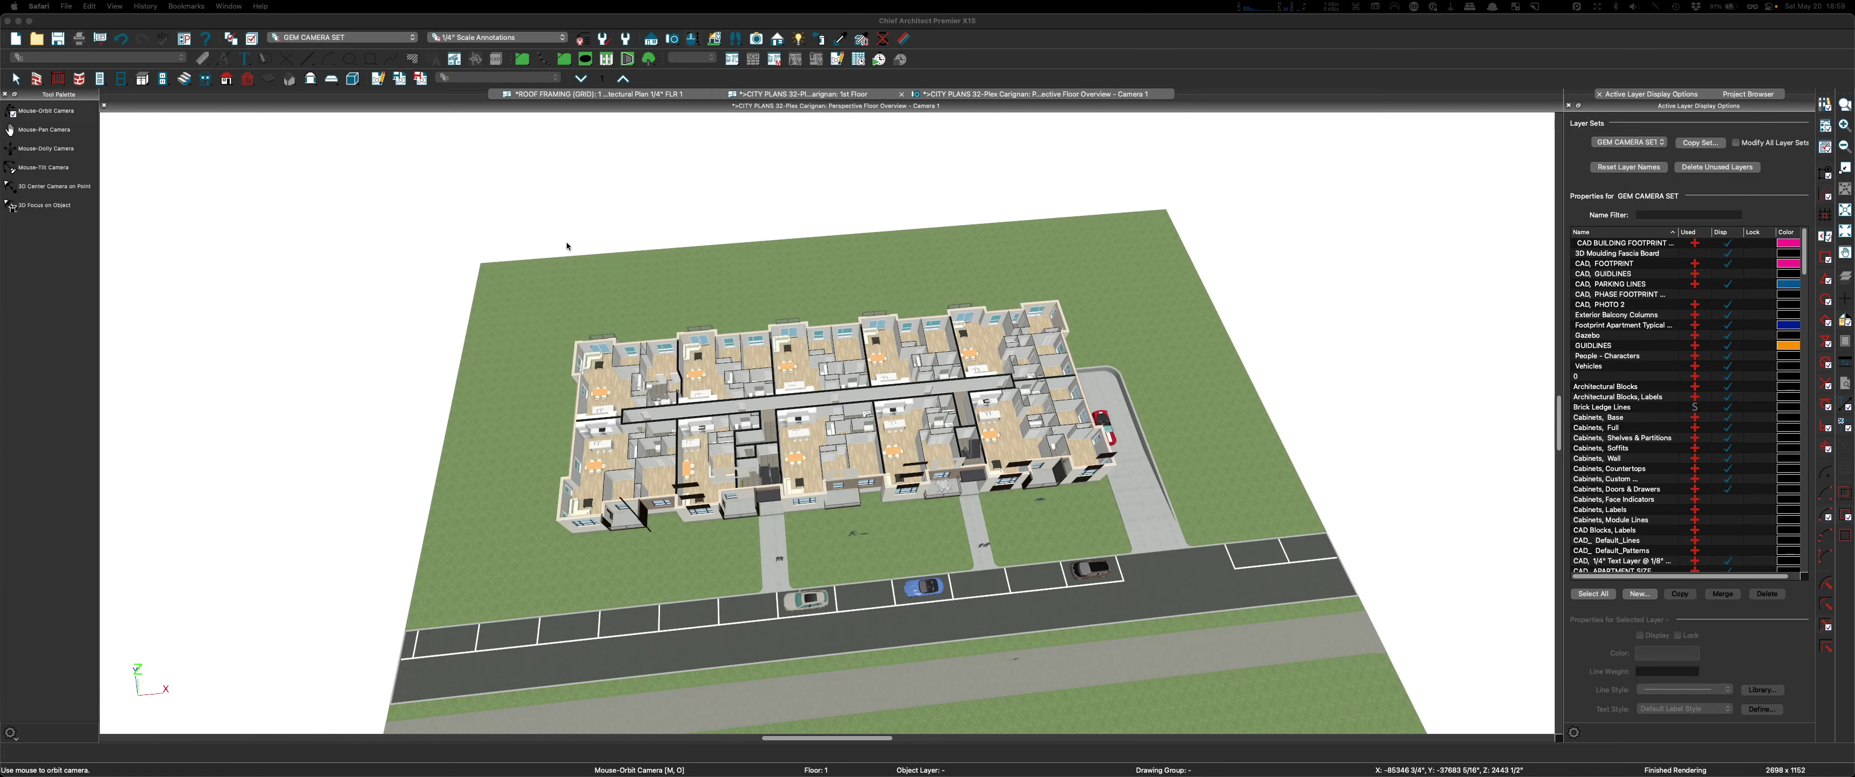
scroll(758, 362, "up", 2)
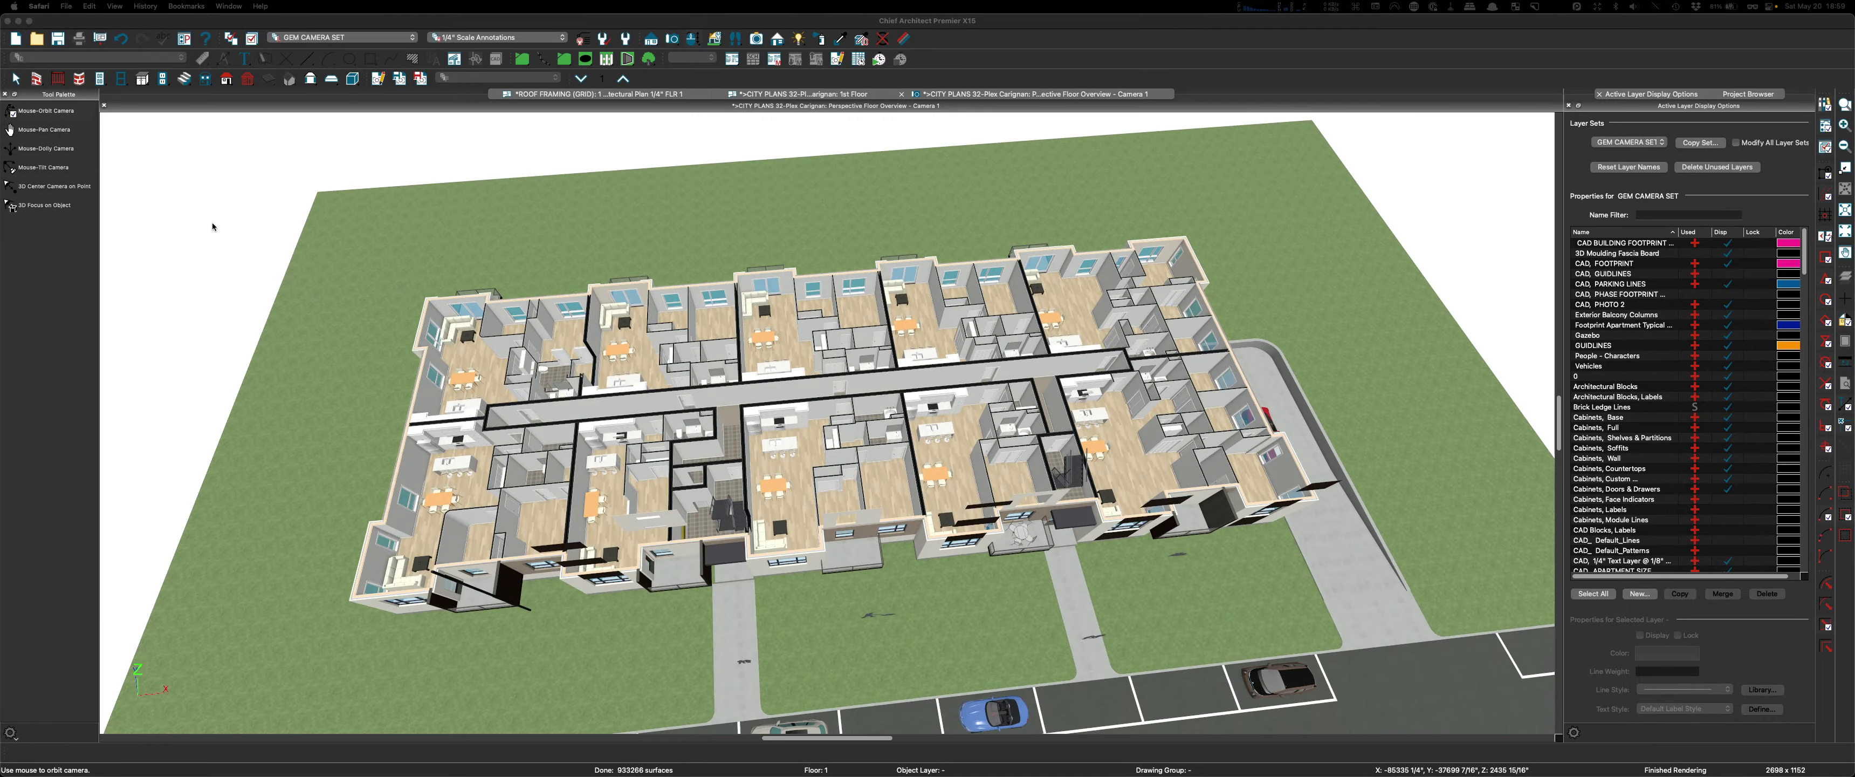
left_click(45, 114)
left_click_drag(585, 312, 1116, 397)
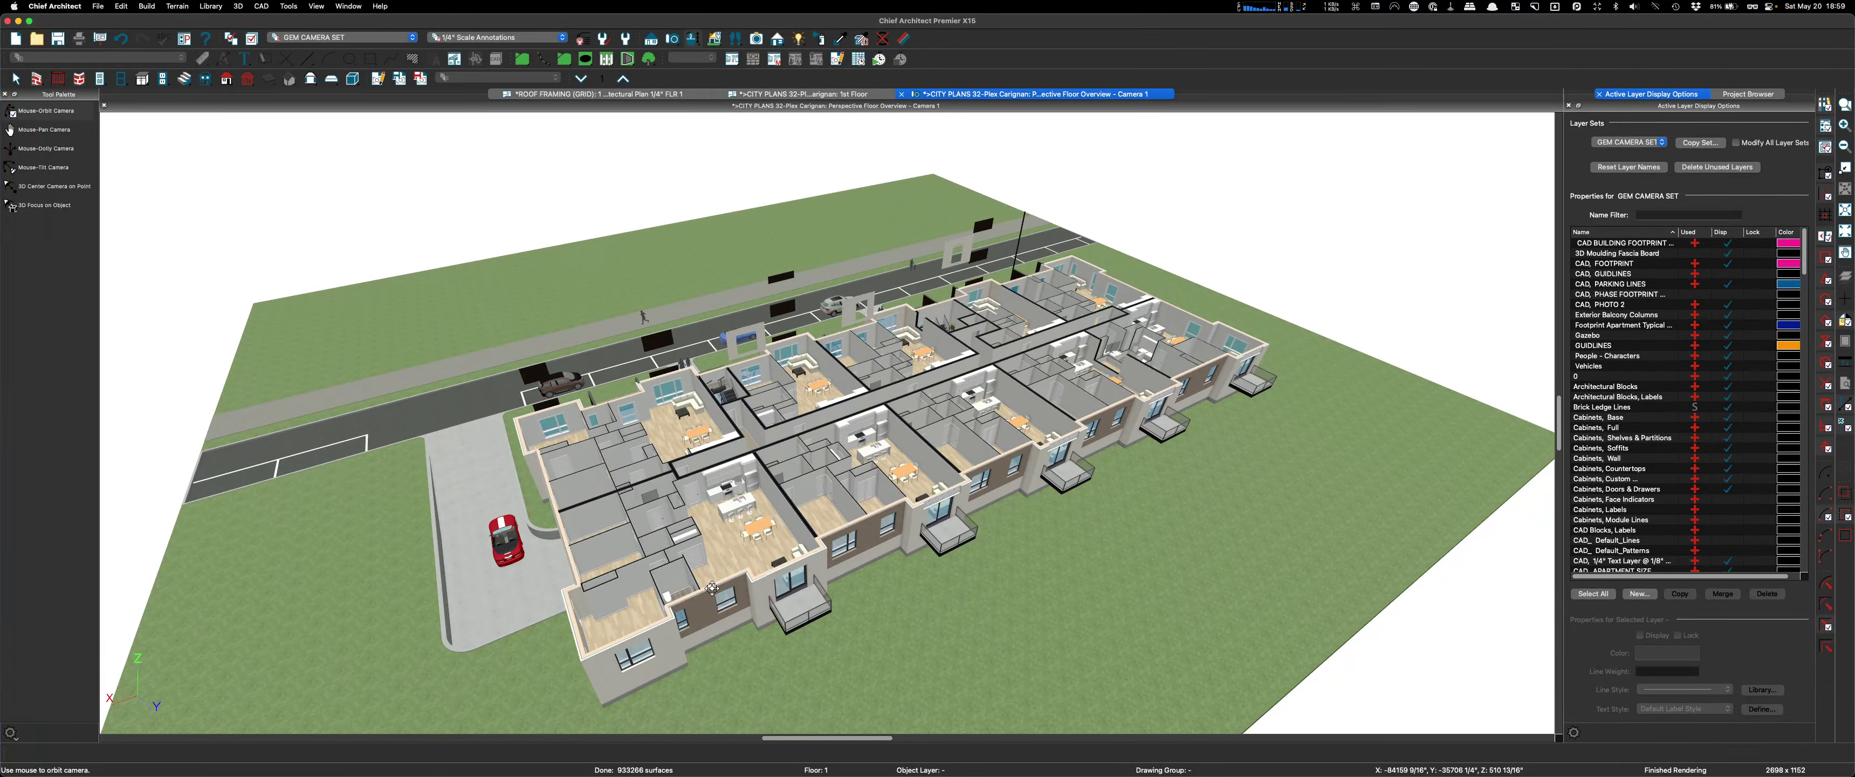
left_click_drag(641, 612, 592, 609)
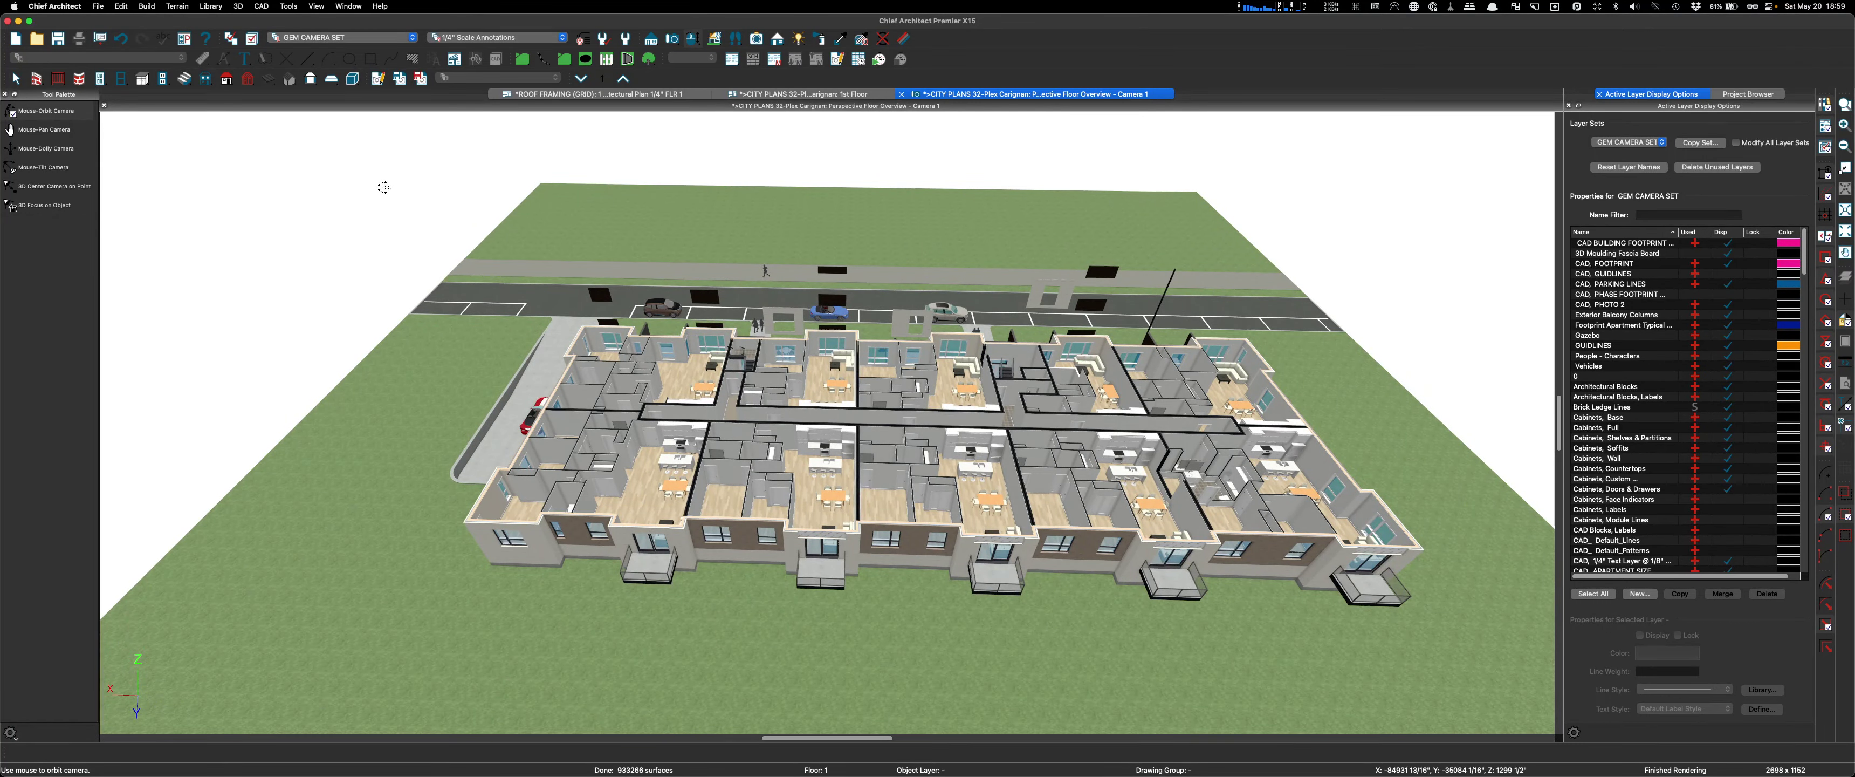
Go up to floor 2 in the overview and examine its apartments, balconies and garage-end facade from several angles.
left_click(623, 81)
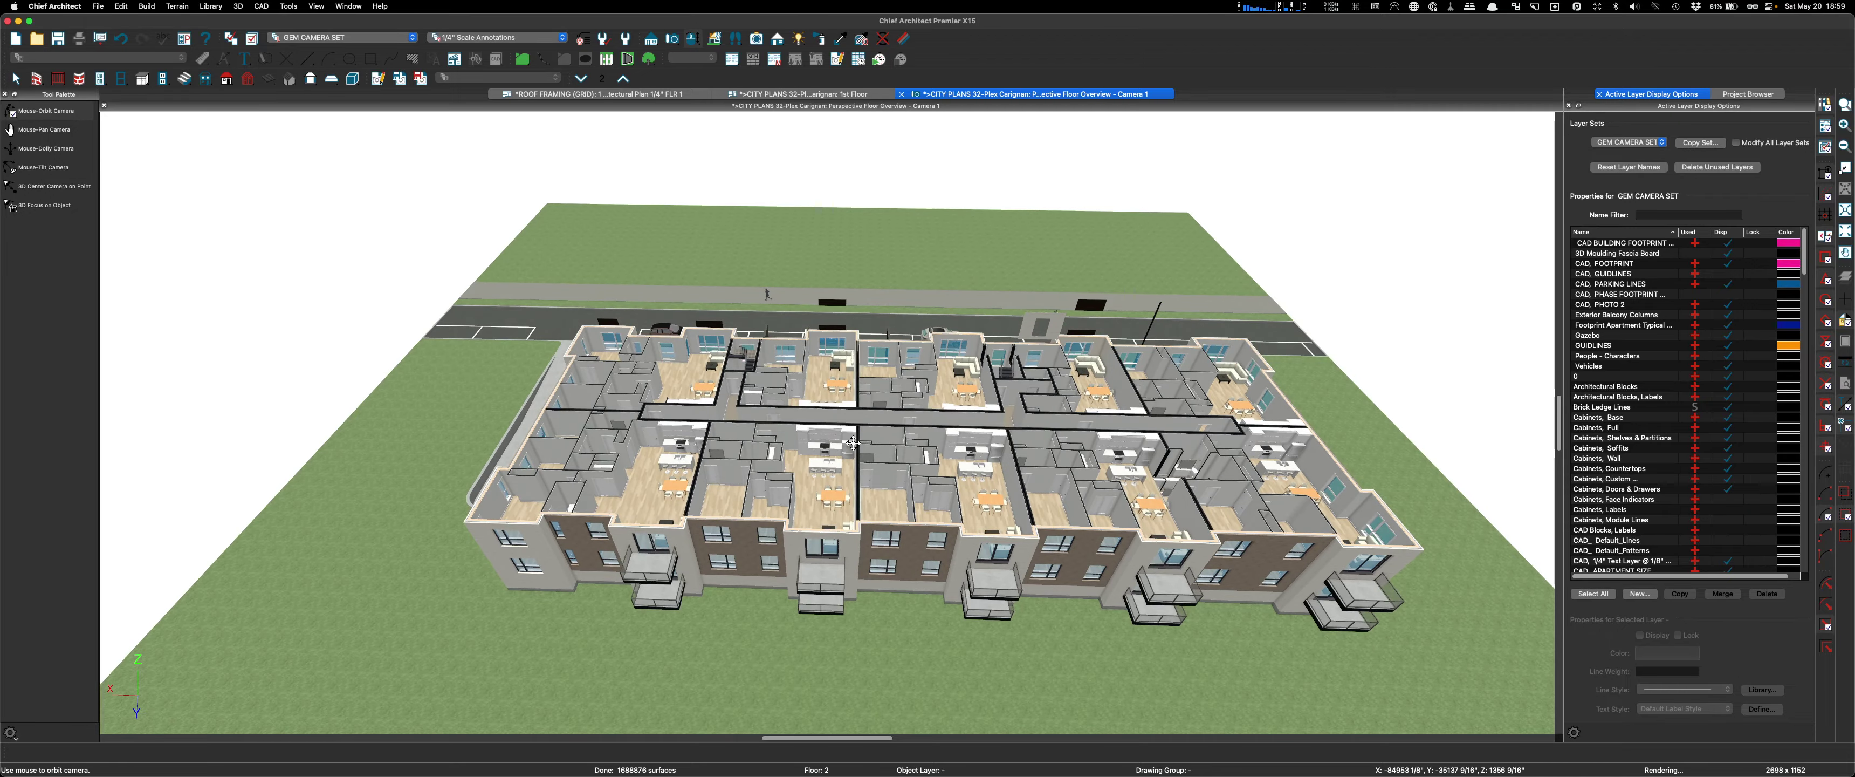
scroll(853, 446, "up", 8)
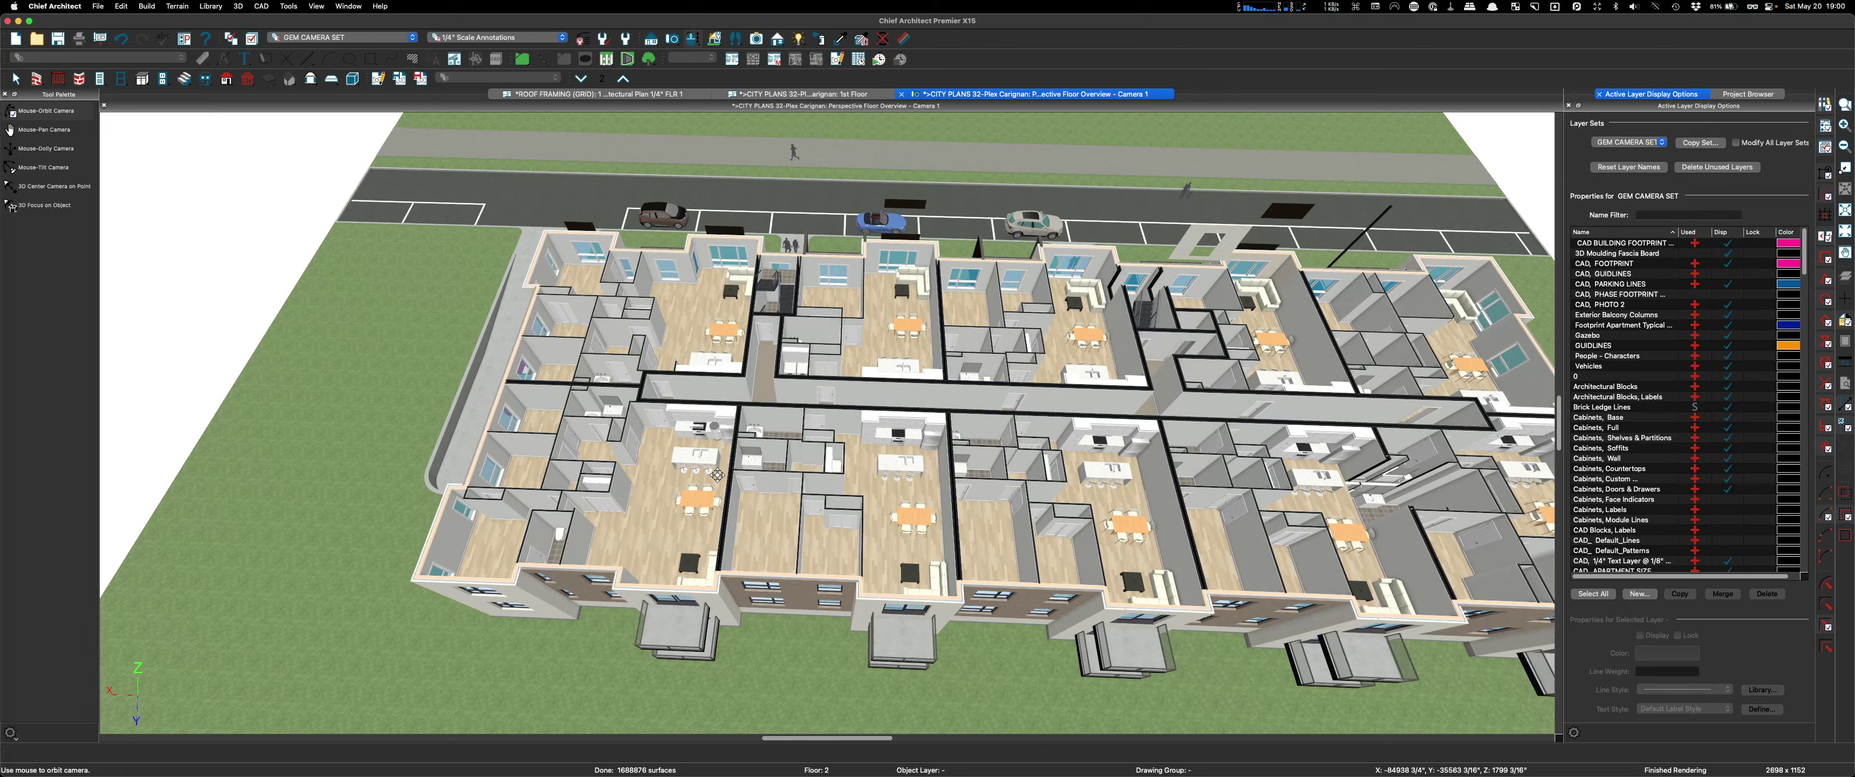
left_click_drag(855, 561, 644, 470)
scroll(599, 472, "down", 5)
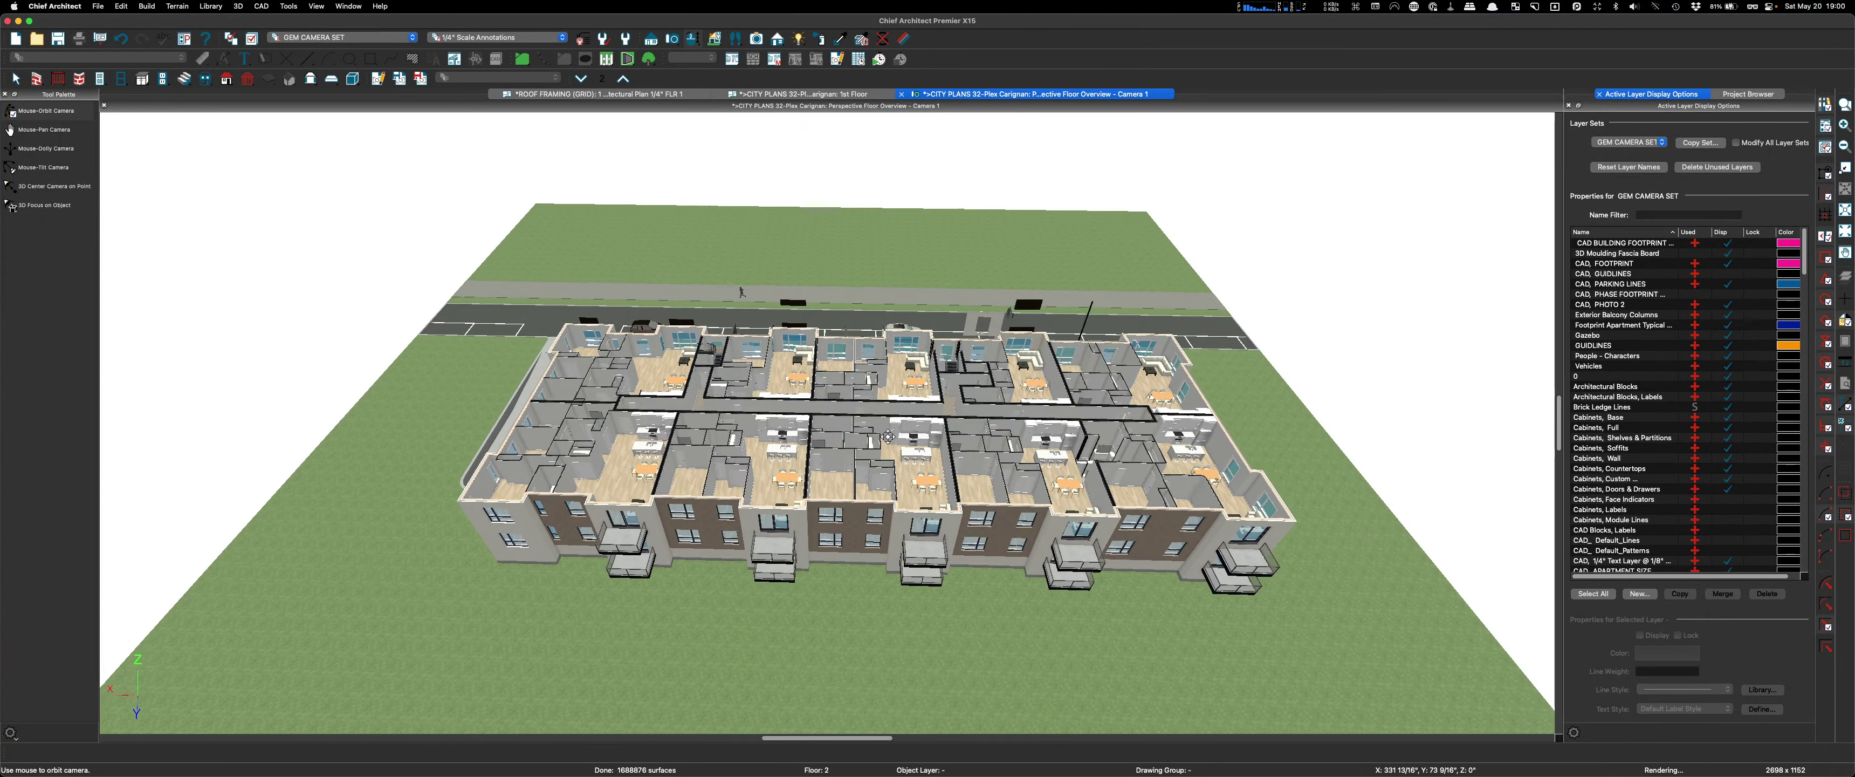
left_click_drag(888, 436, 1056, 364)
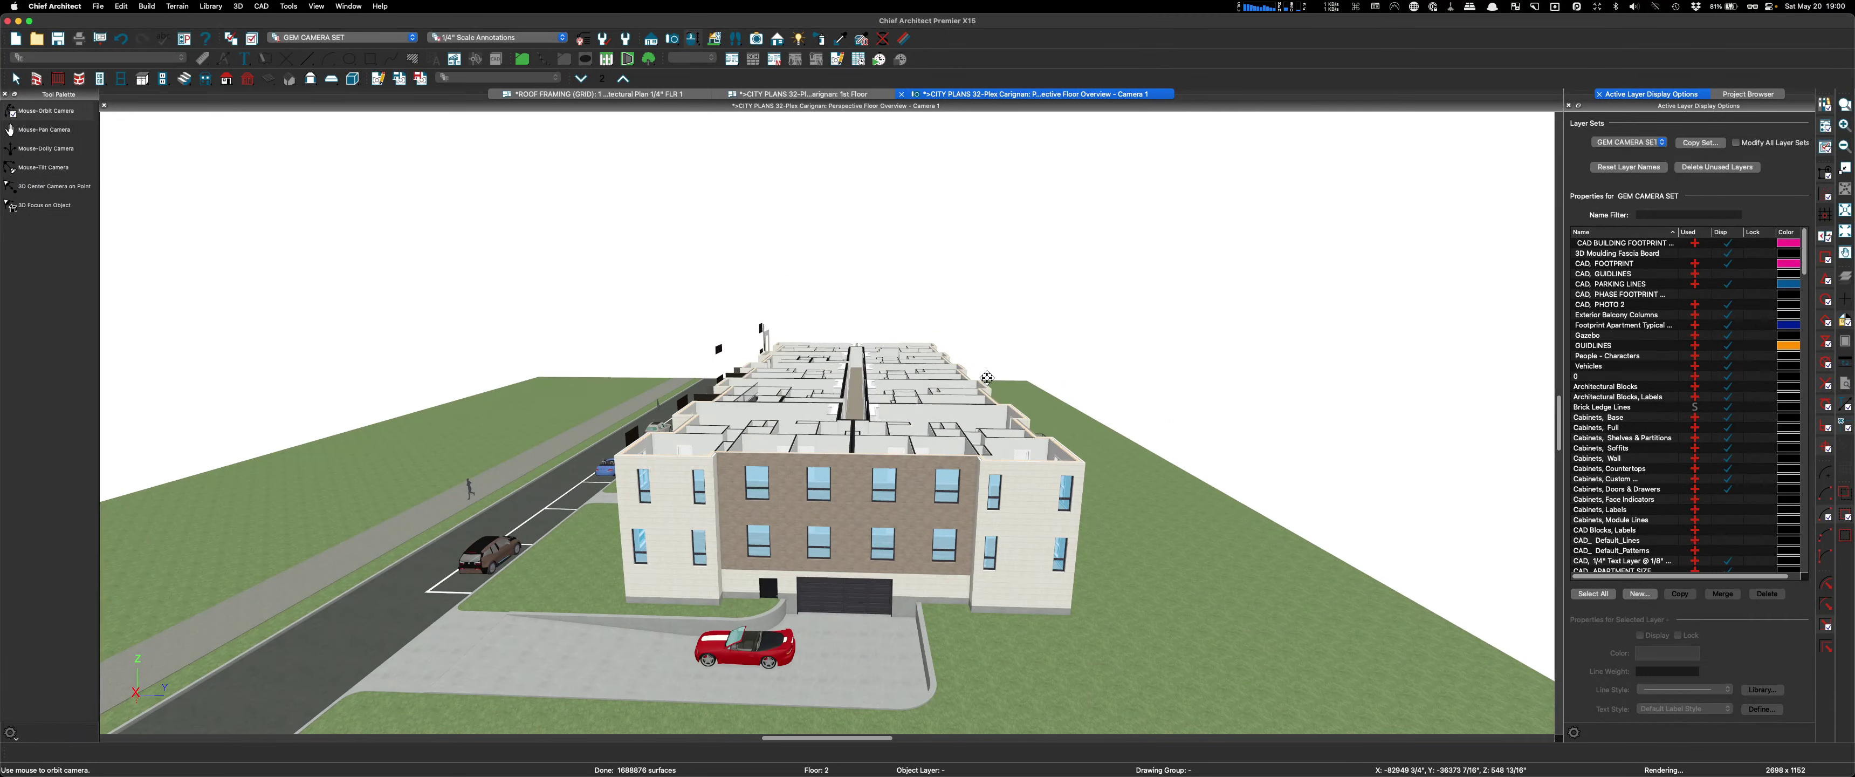
scroll(814, 428, "up", 3)
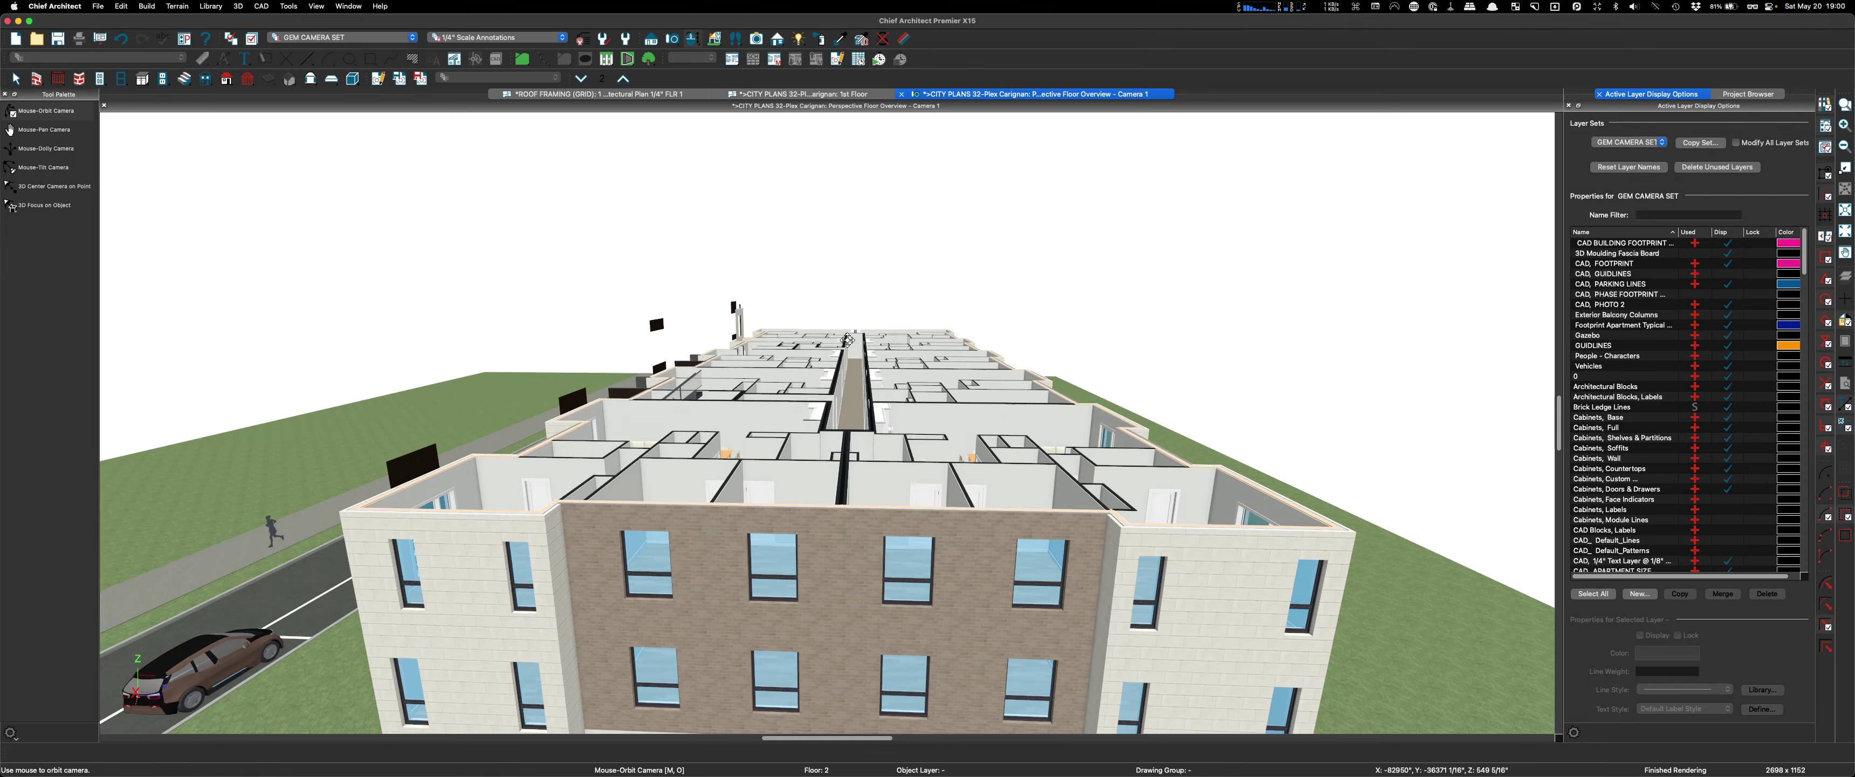
left_click_drag(851, 342, 648, 542)
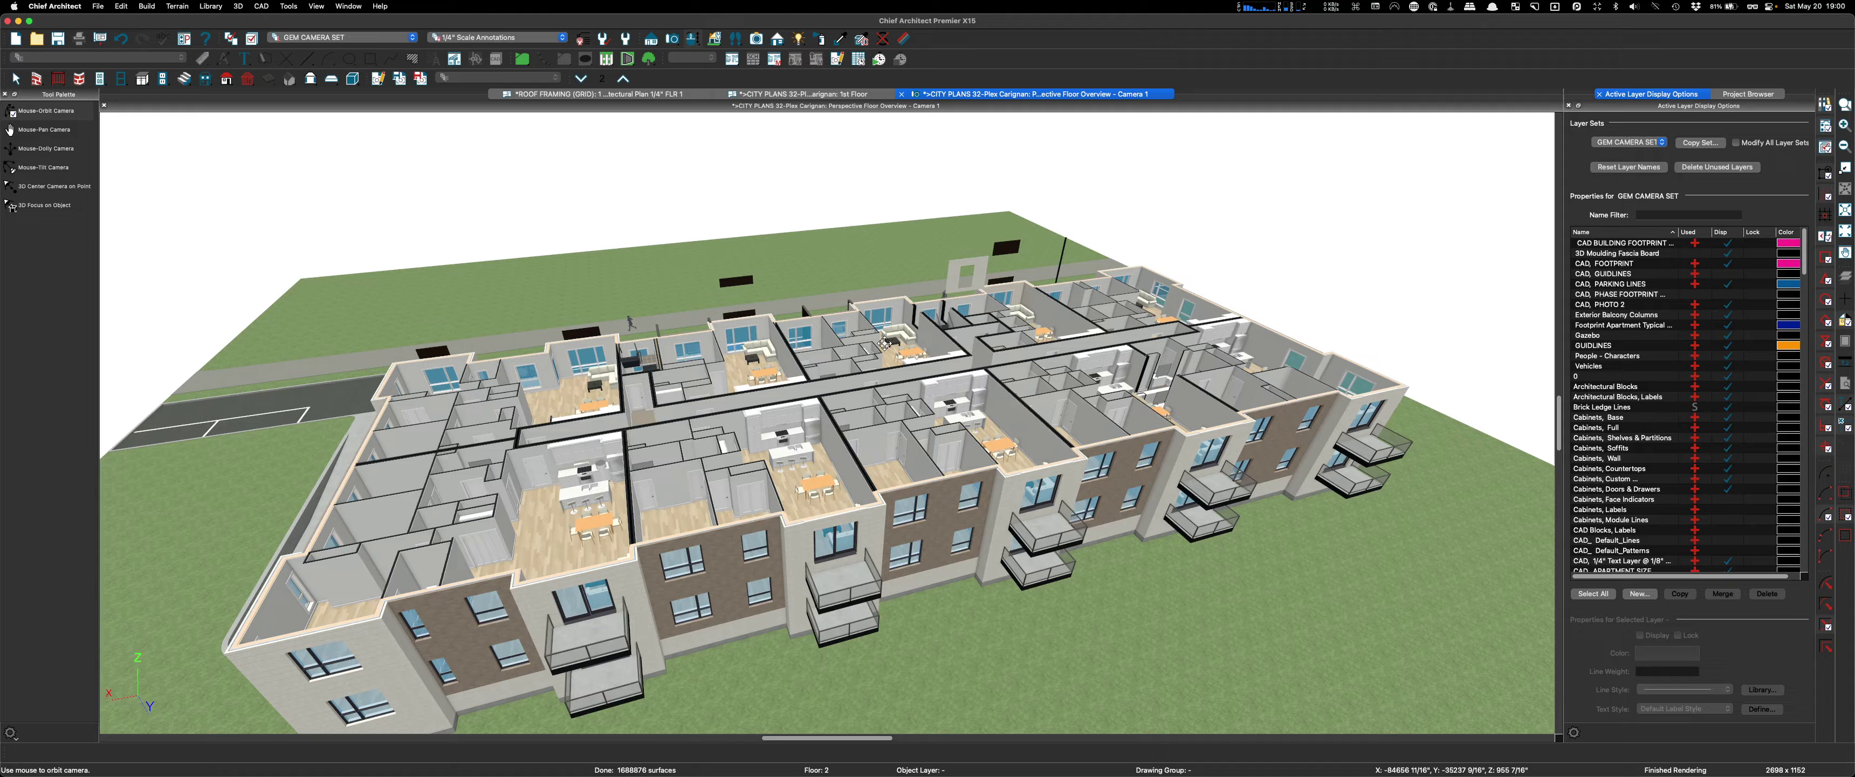
Go up to floor 3 in the overview and examine the unit interiors and the balcony side up close.
left_click_drag(889, 515, 1134, 478)
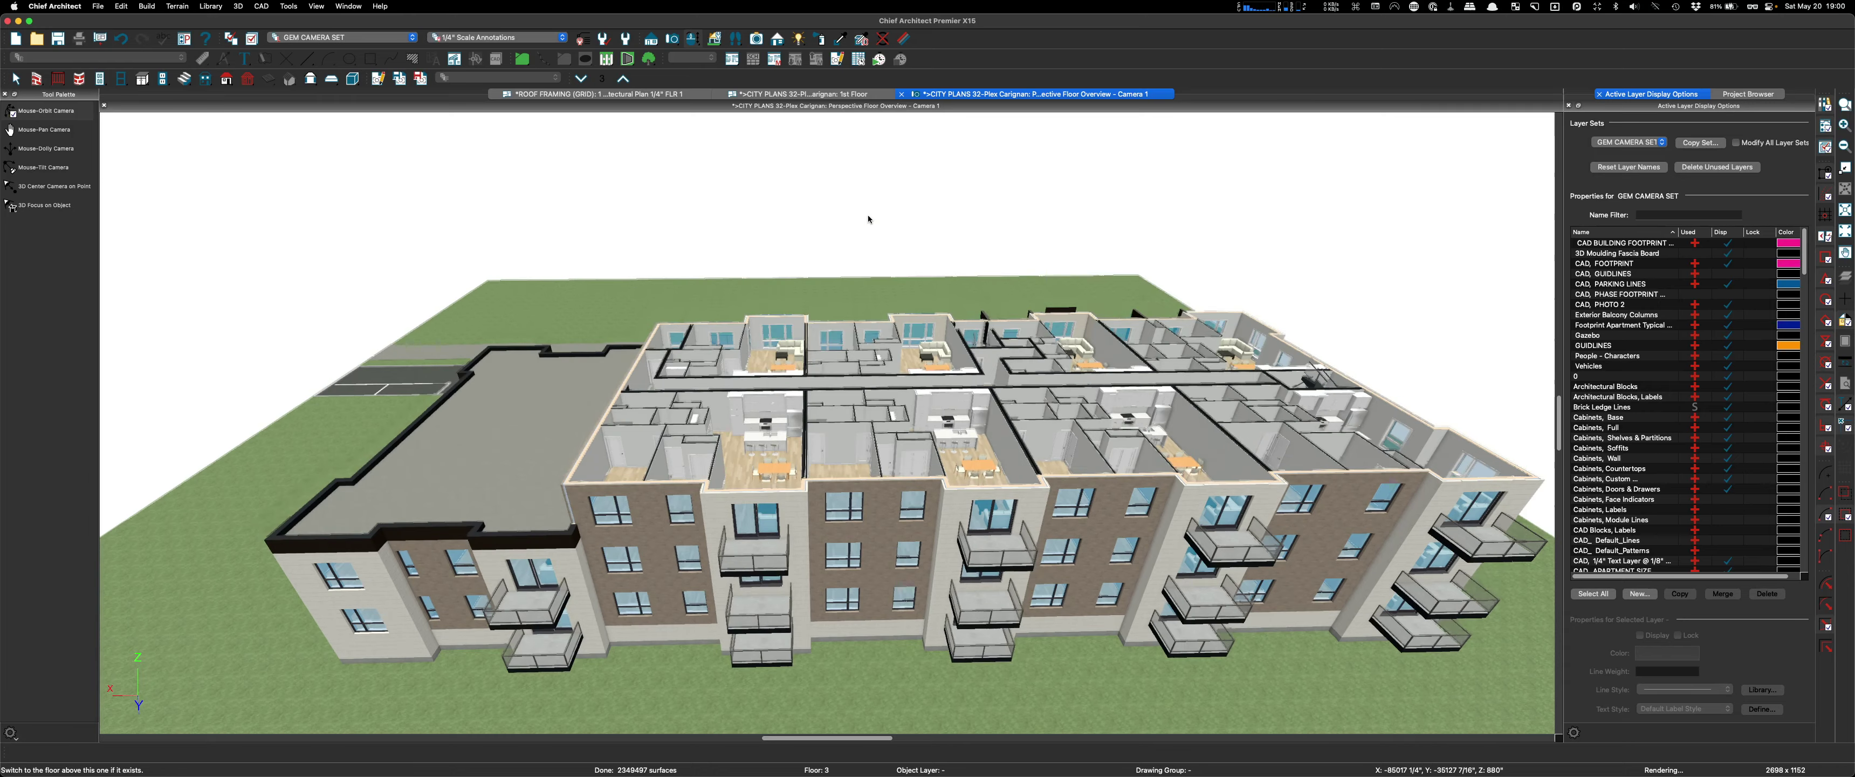
left_click_drag(855, 299, 819, 461)
scroll(821, 469, "up", 5)
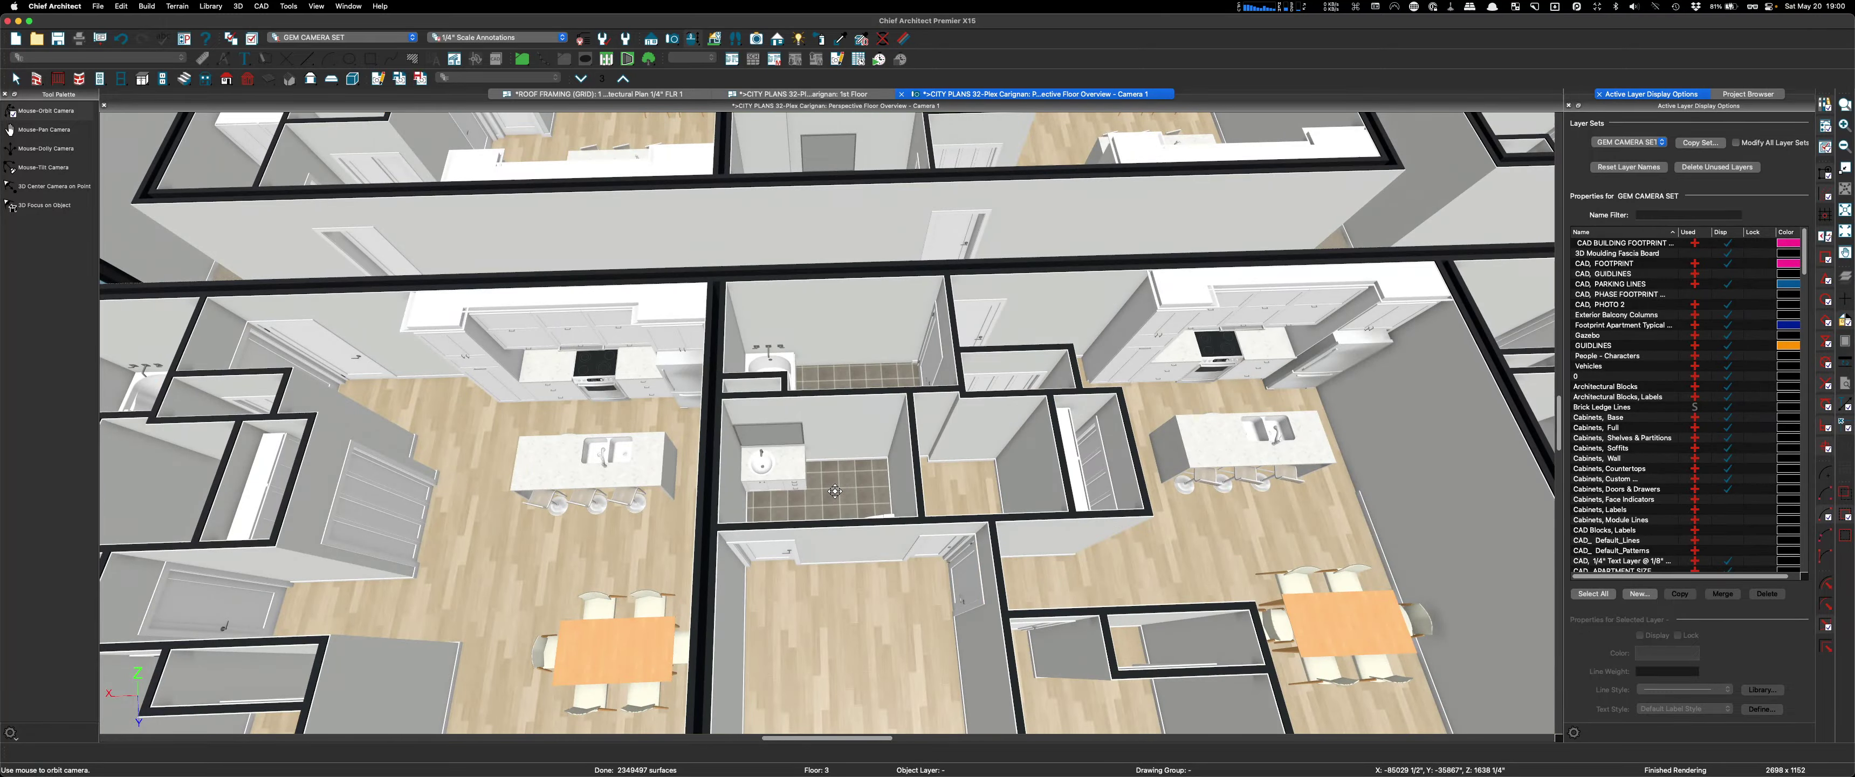
scroll(792, 274, "down", 5)
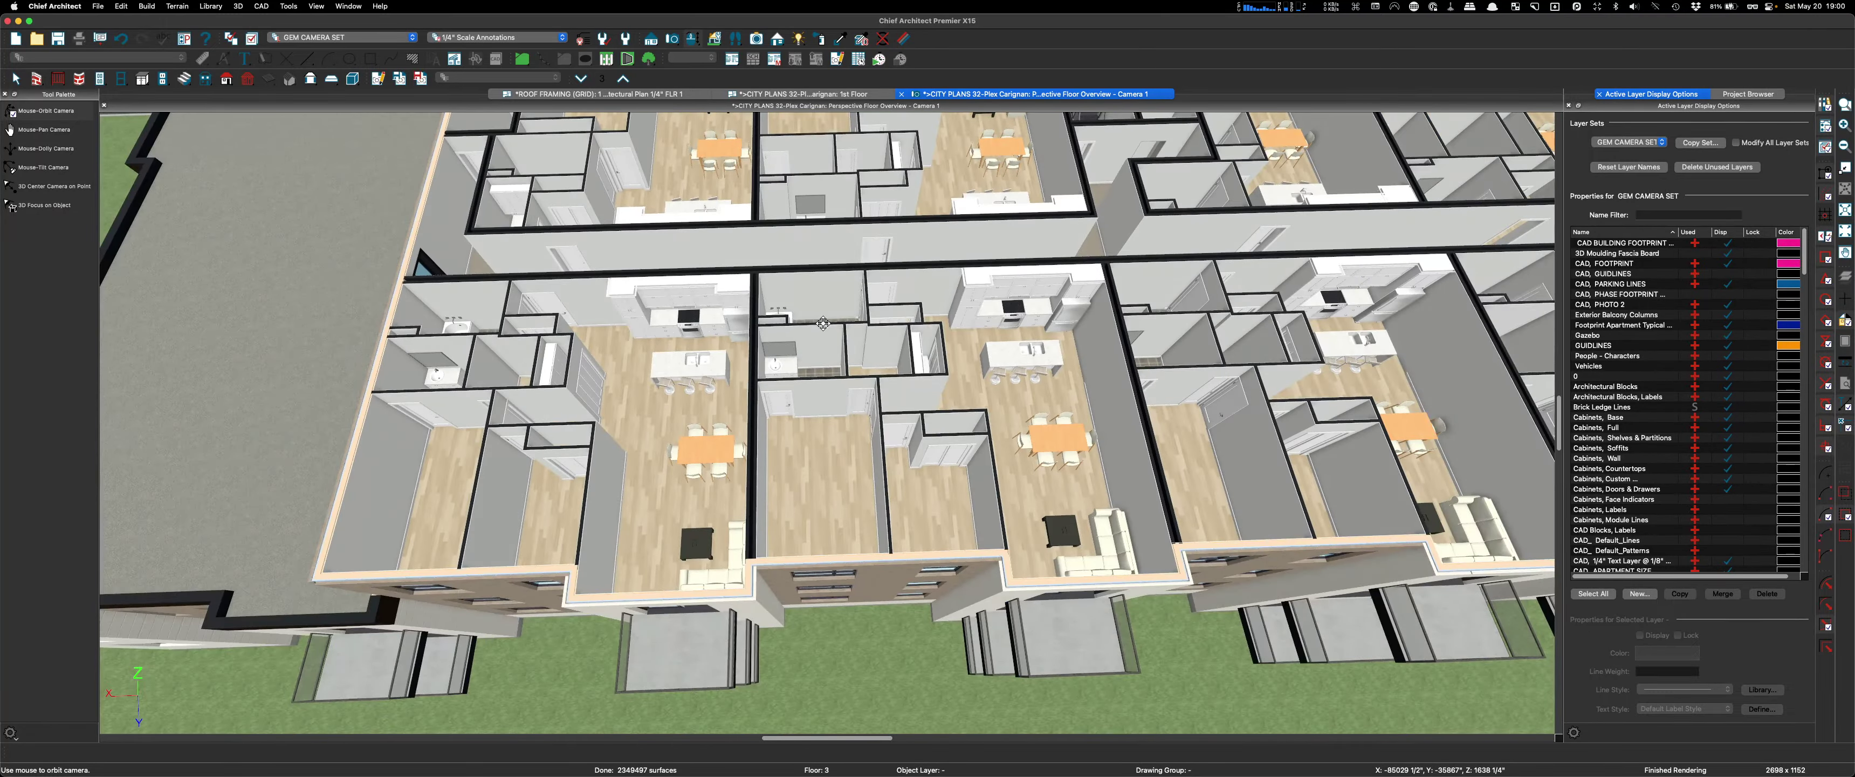
left_click_drag(823, 324, 843, 289)
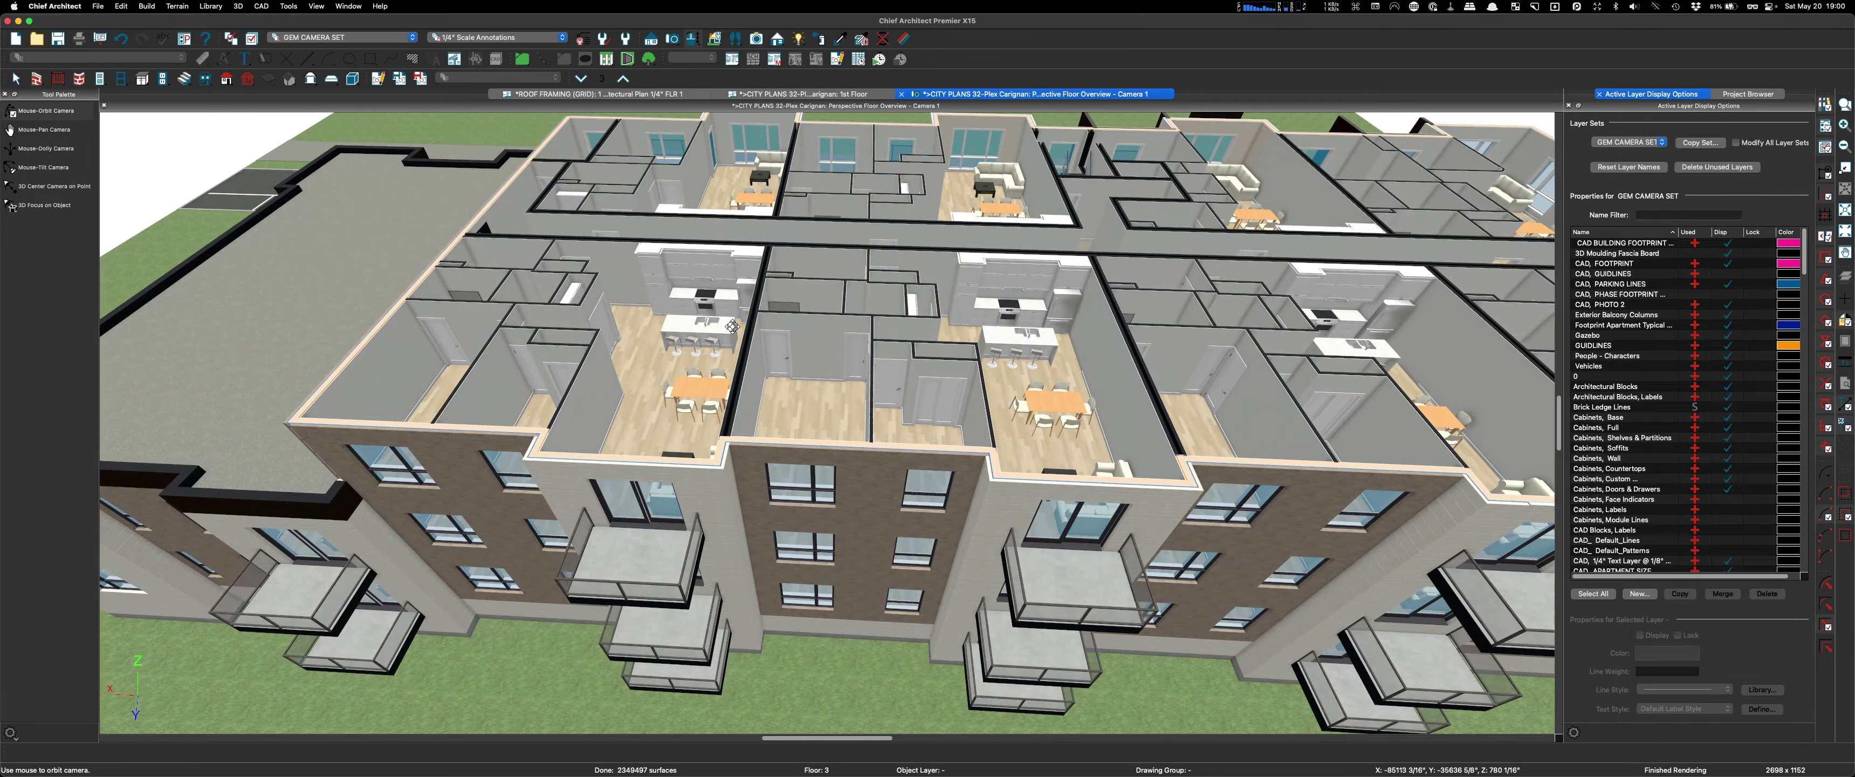
Go up to floor 4 in the overview and examine the rooftop terrace with its gazebo and railings.
left_click_drag(746, 380, 865, 394)
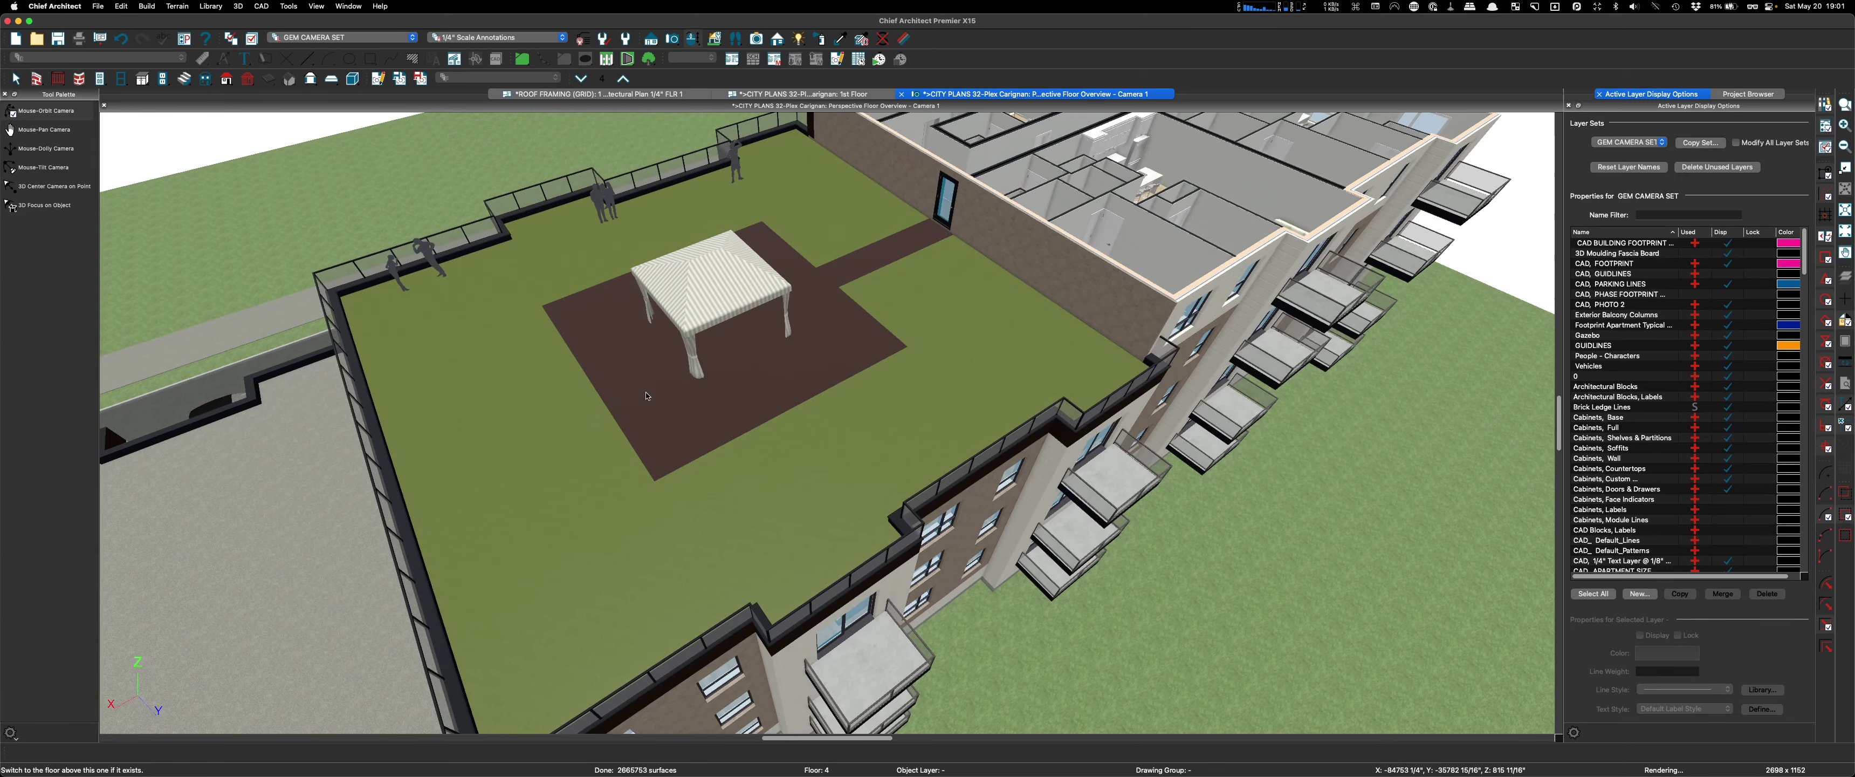
scroll(539, 437, "down", 5)
left_click_drag(688, 419, 632, 97)
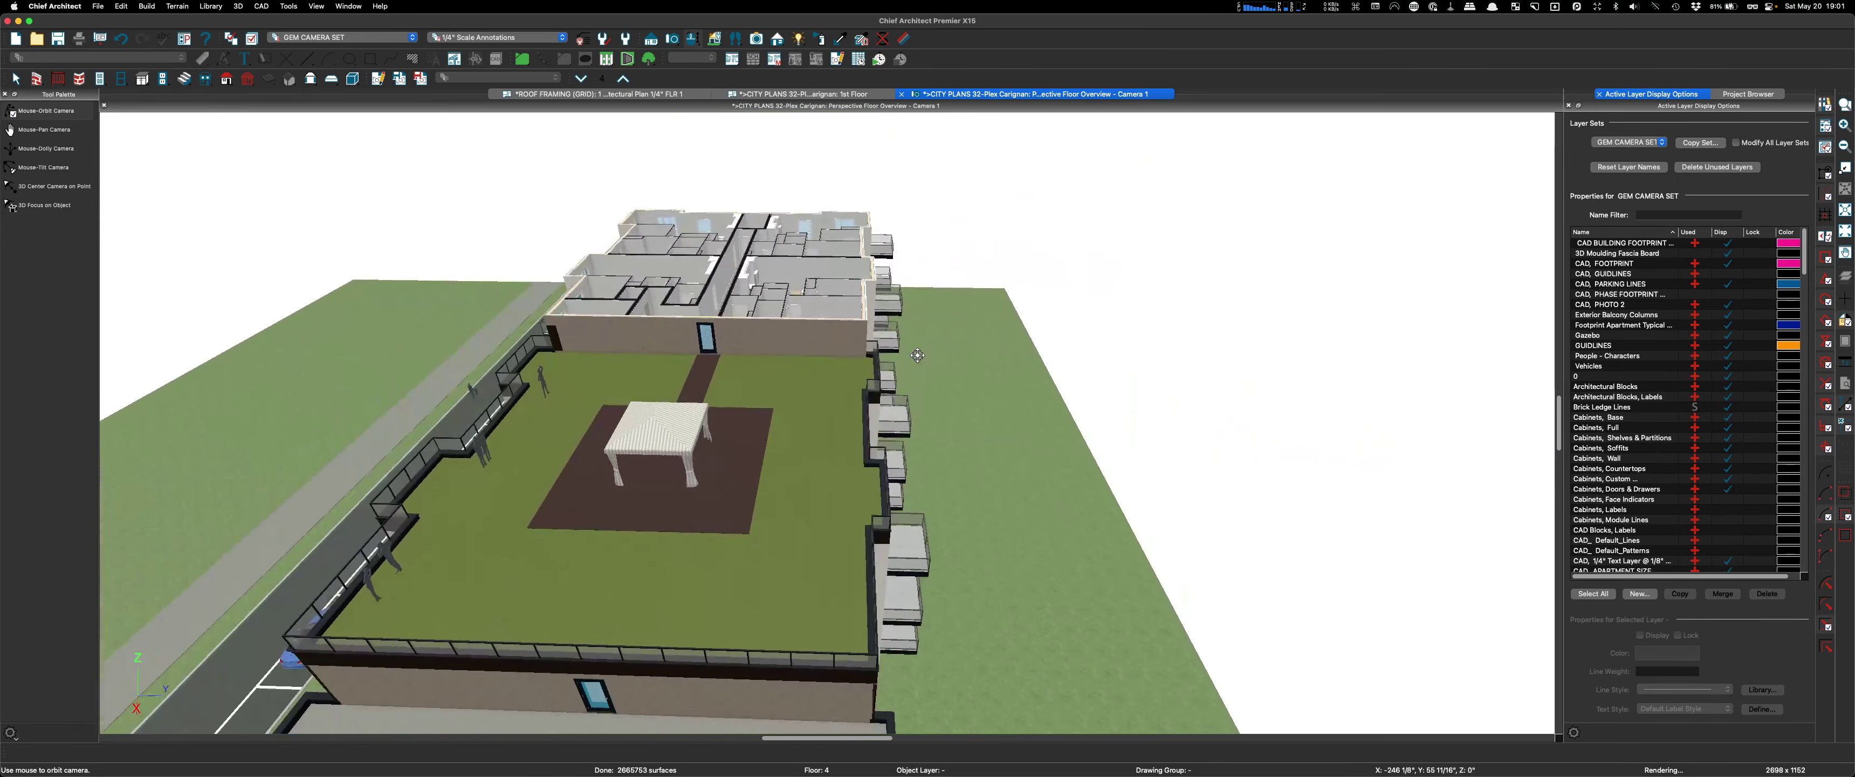
Open the 1st floor plan of the 32-plex and generate a back clipped cross section from the central corridor.
left_click(631, 94)
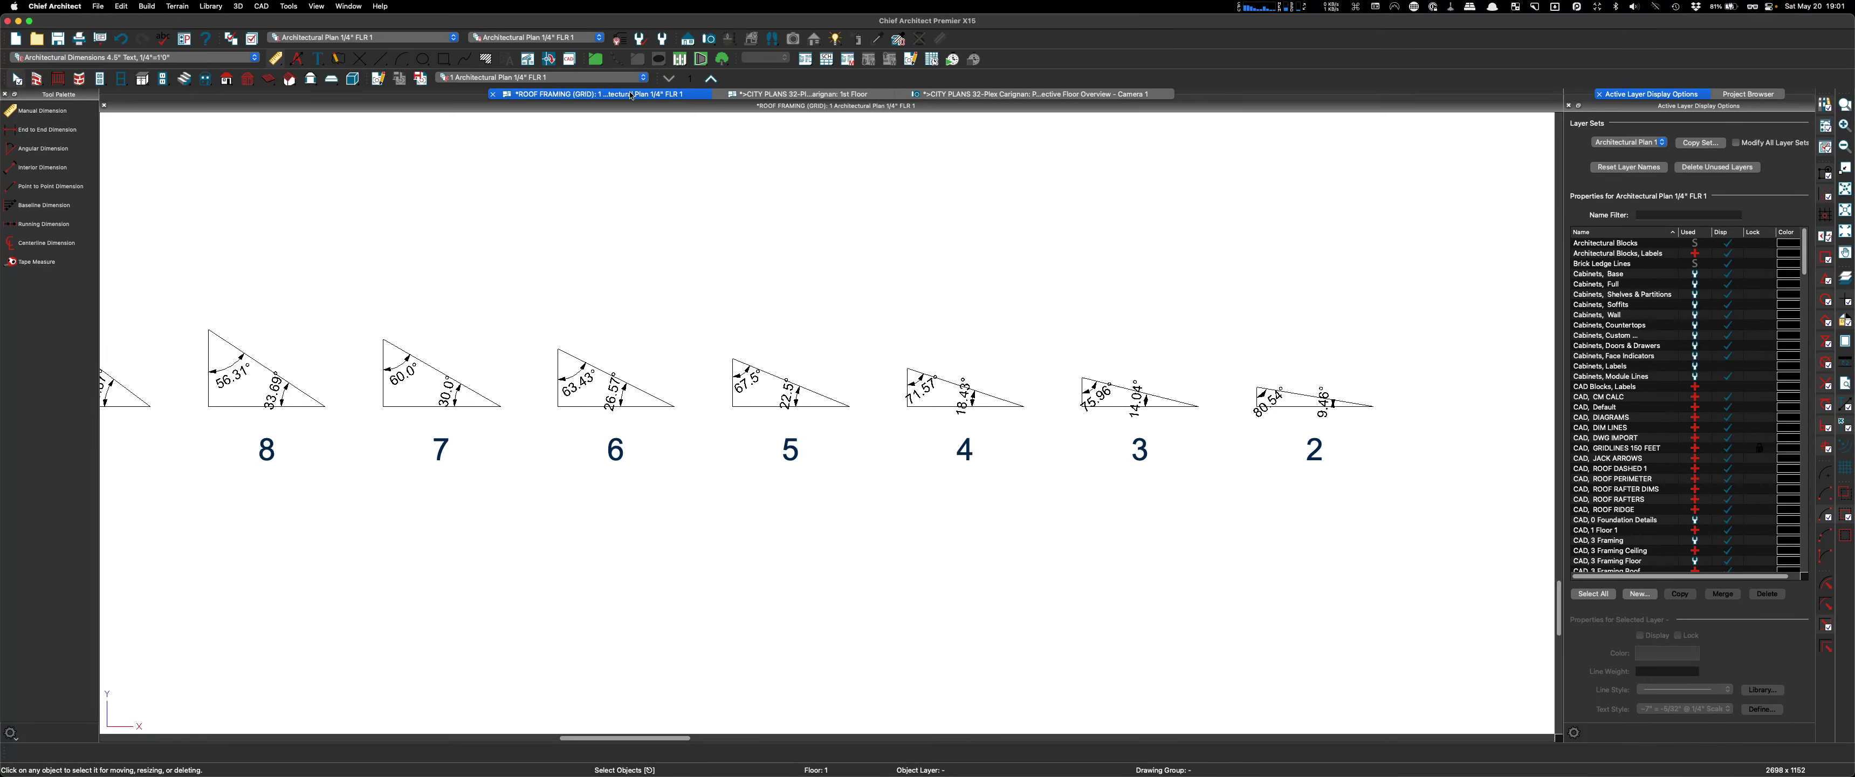
left_click(778, 94)
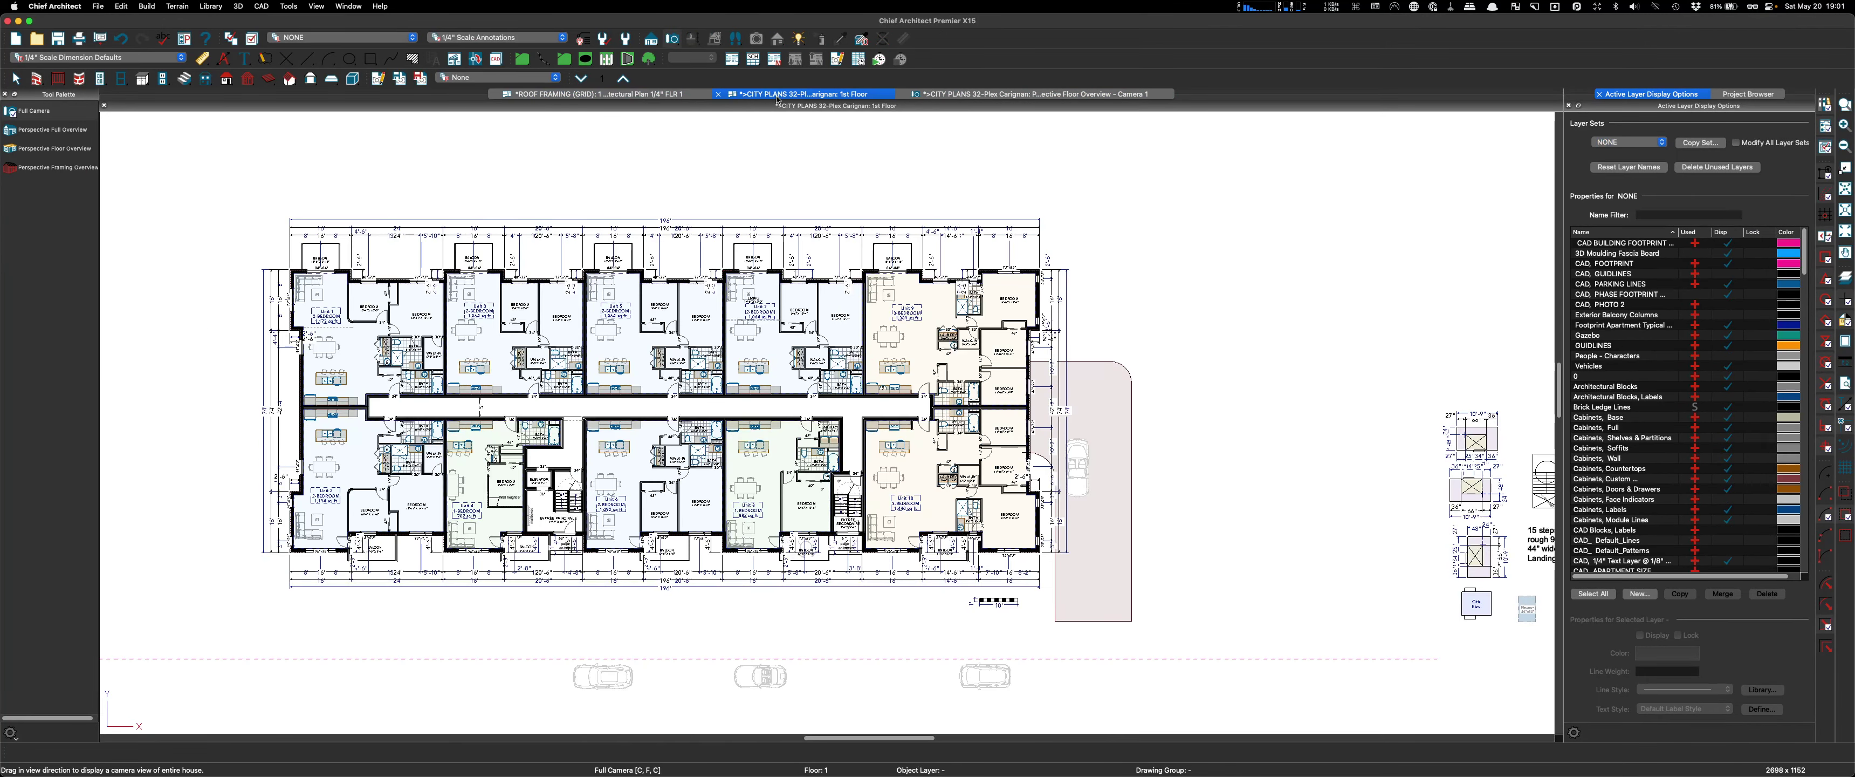
left_click(651, 40)
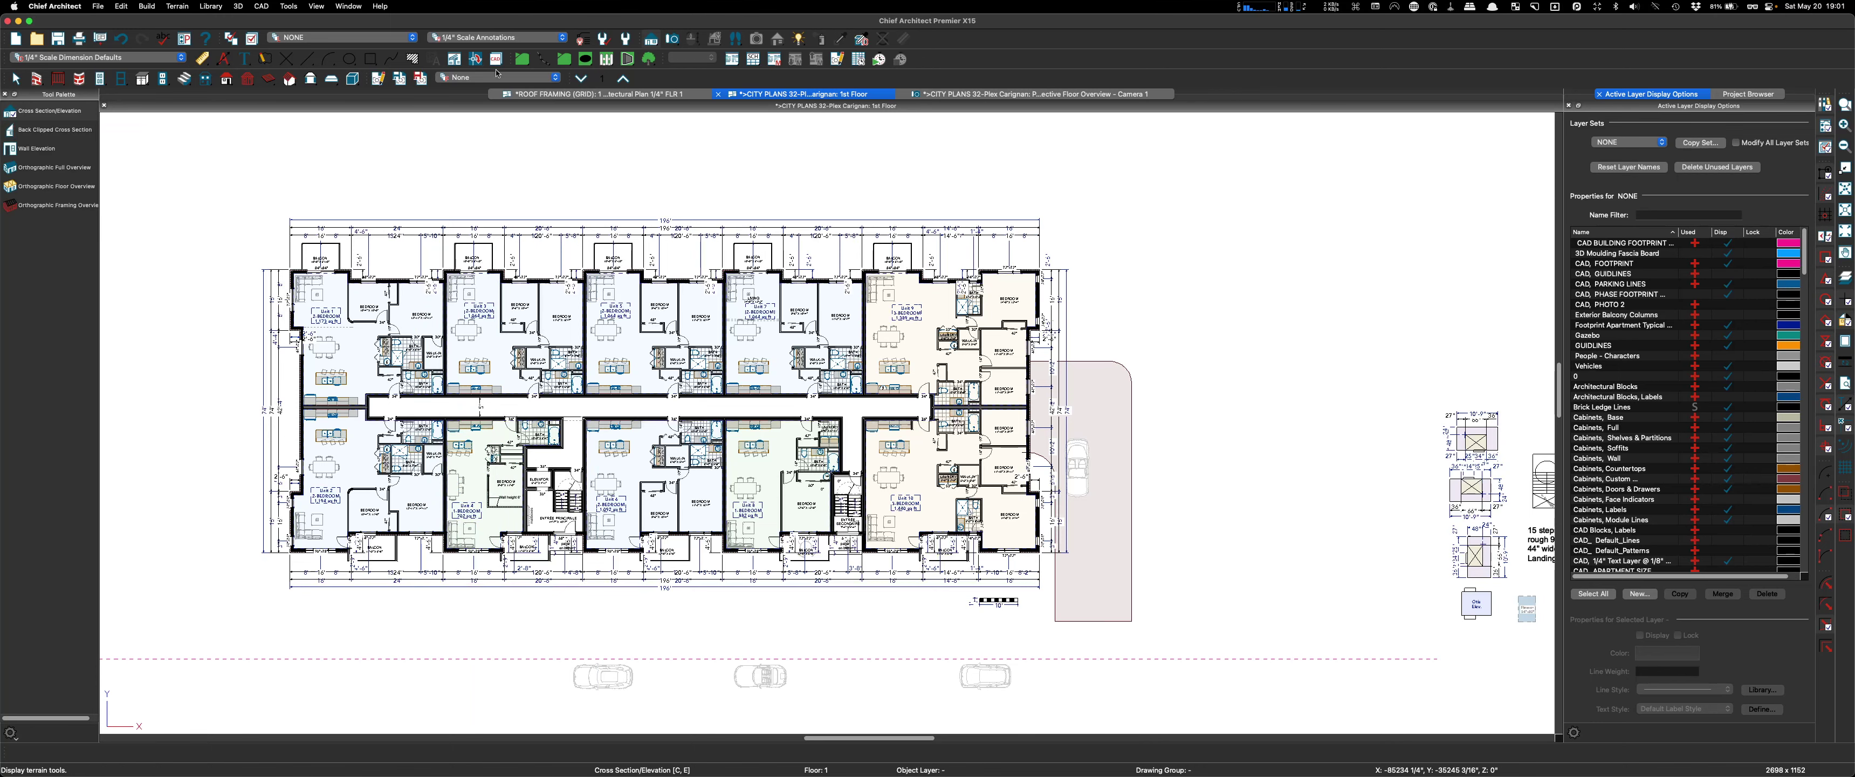
left_click(54, 131)
scroll(474, 427, "up", 1)
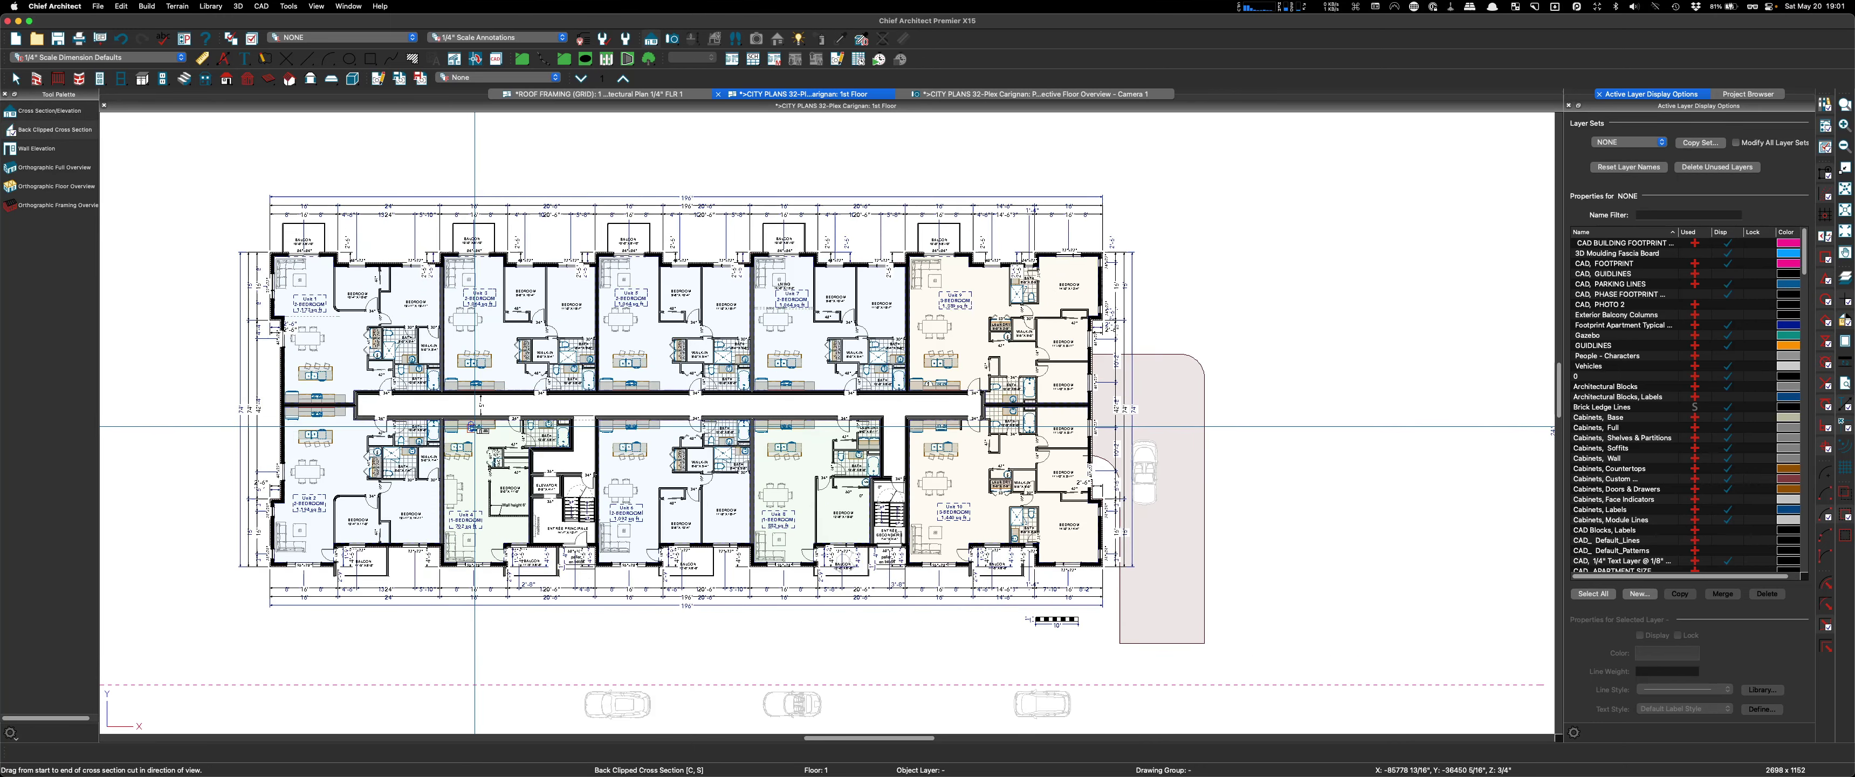
scroll(474, 427, "up", 1)
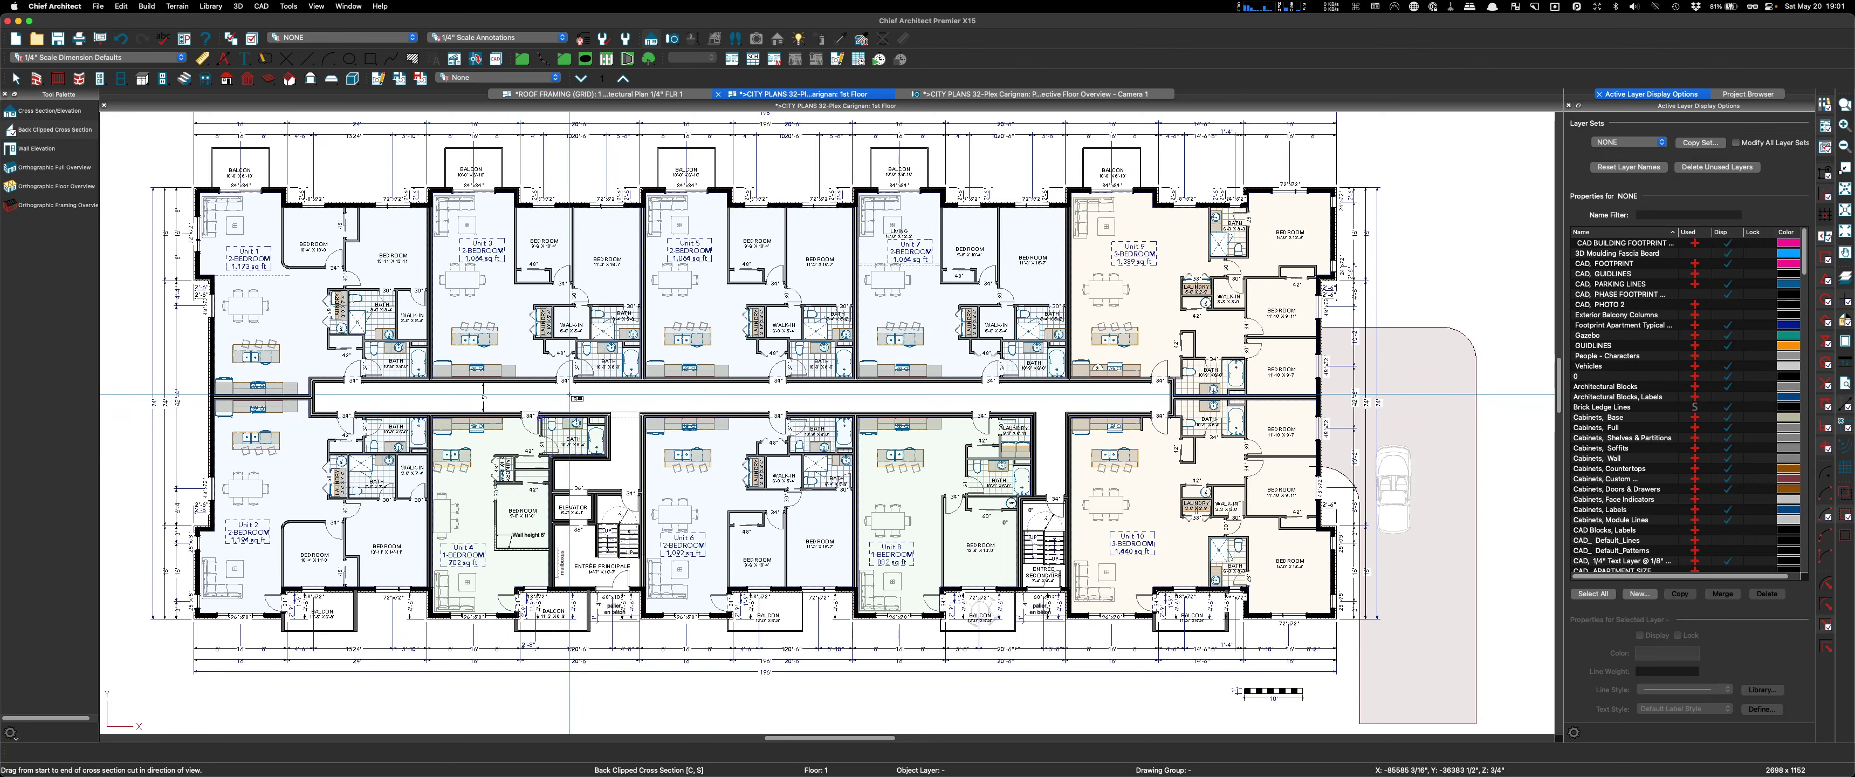
left_click_drag(569, 394, 591, 396)
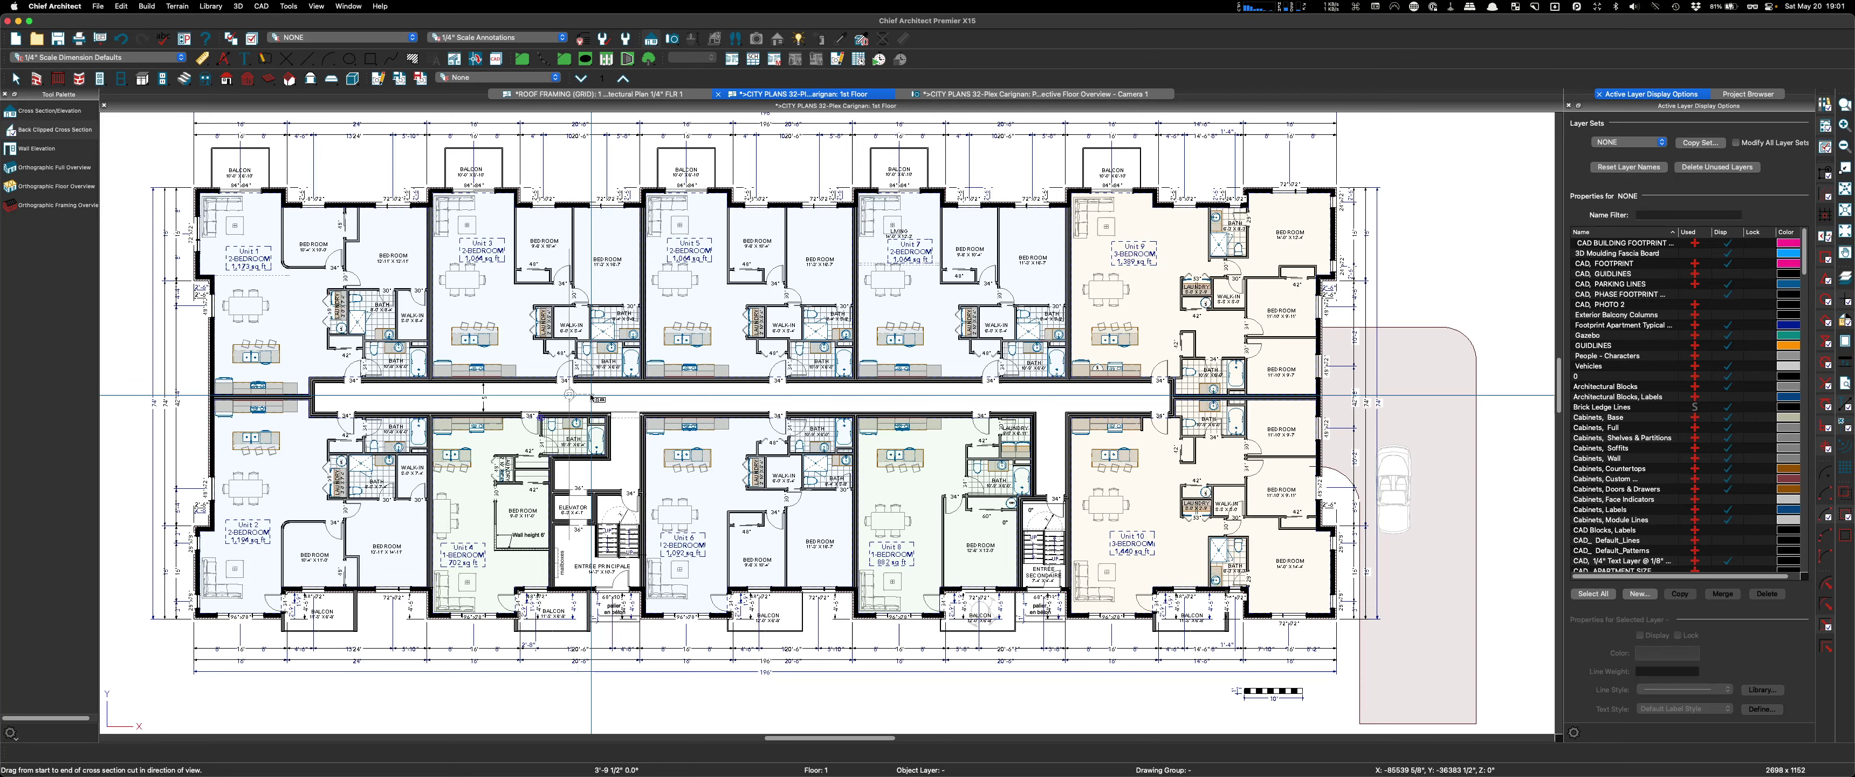
left_click_drag(592, 396, 591, 396)
scroll(548, 405, "up", 3)
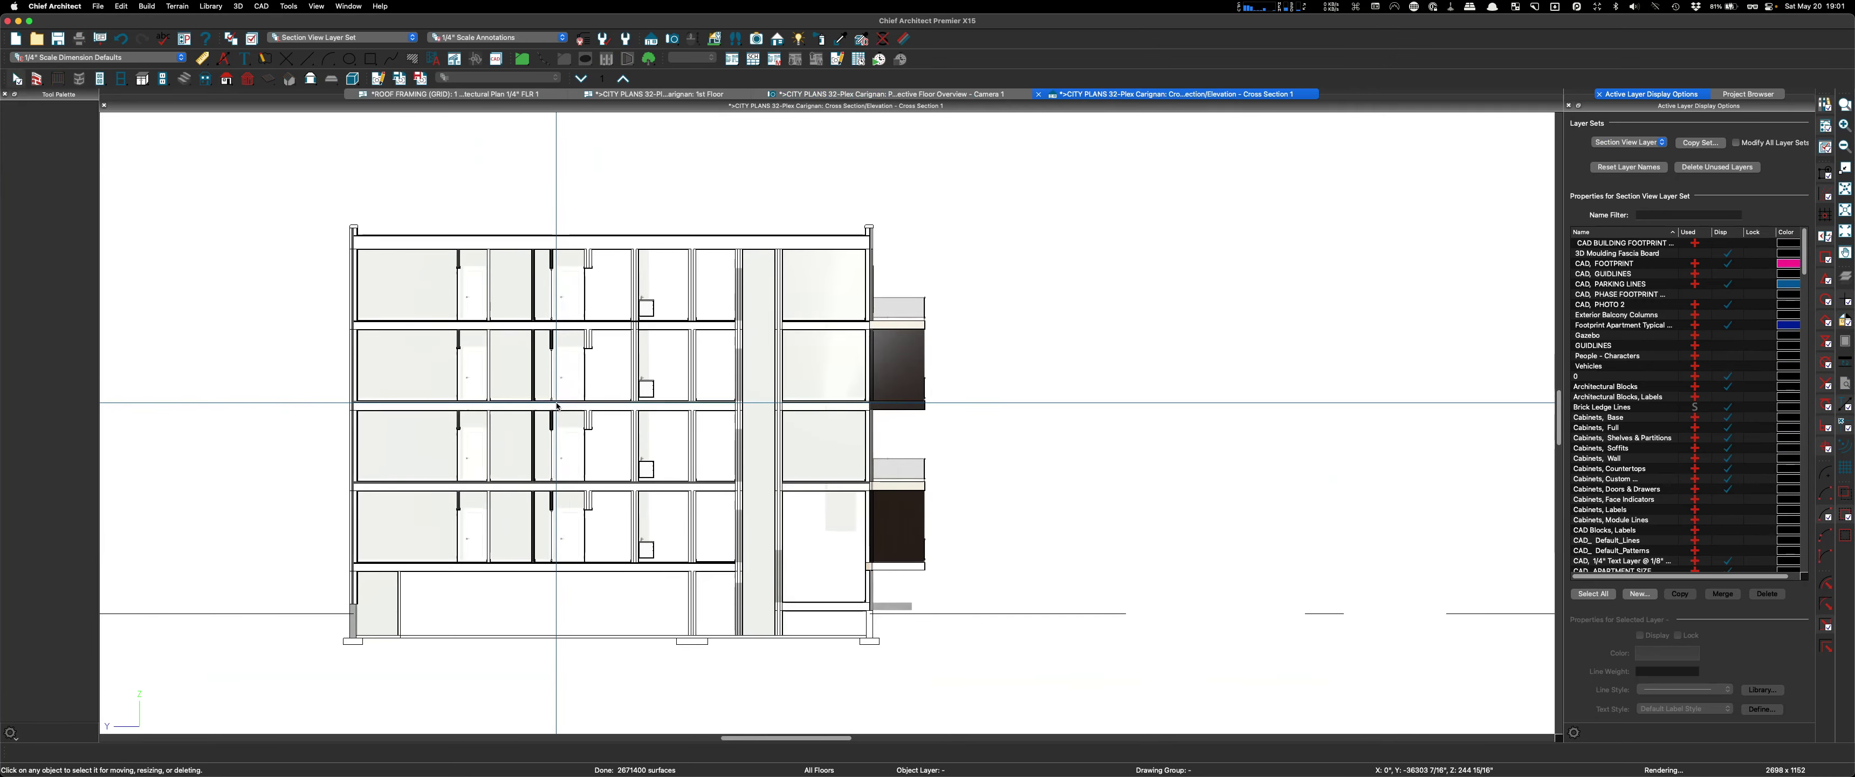
Inspect the floor and wall details in the cross section, and close the section view without saving it.
scroll(546, 405, "down", 2)
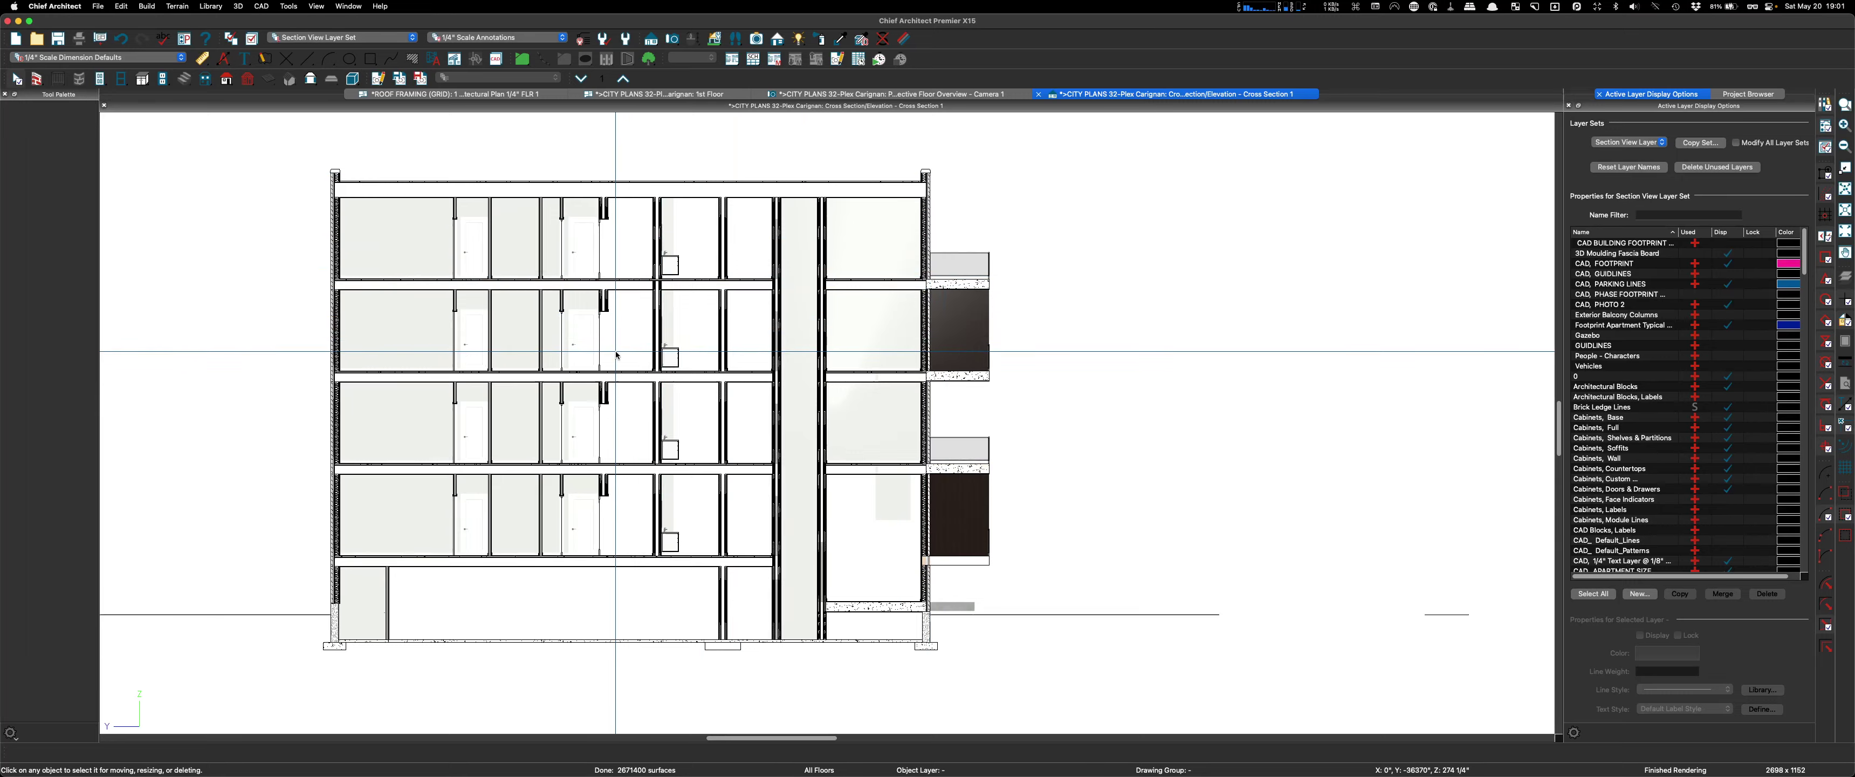
scroll(616, 355, "up", 2)
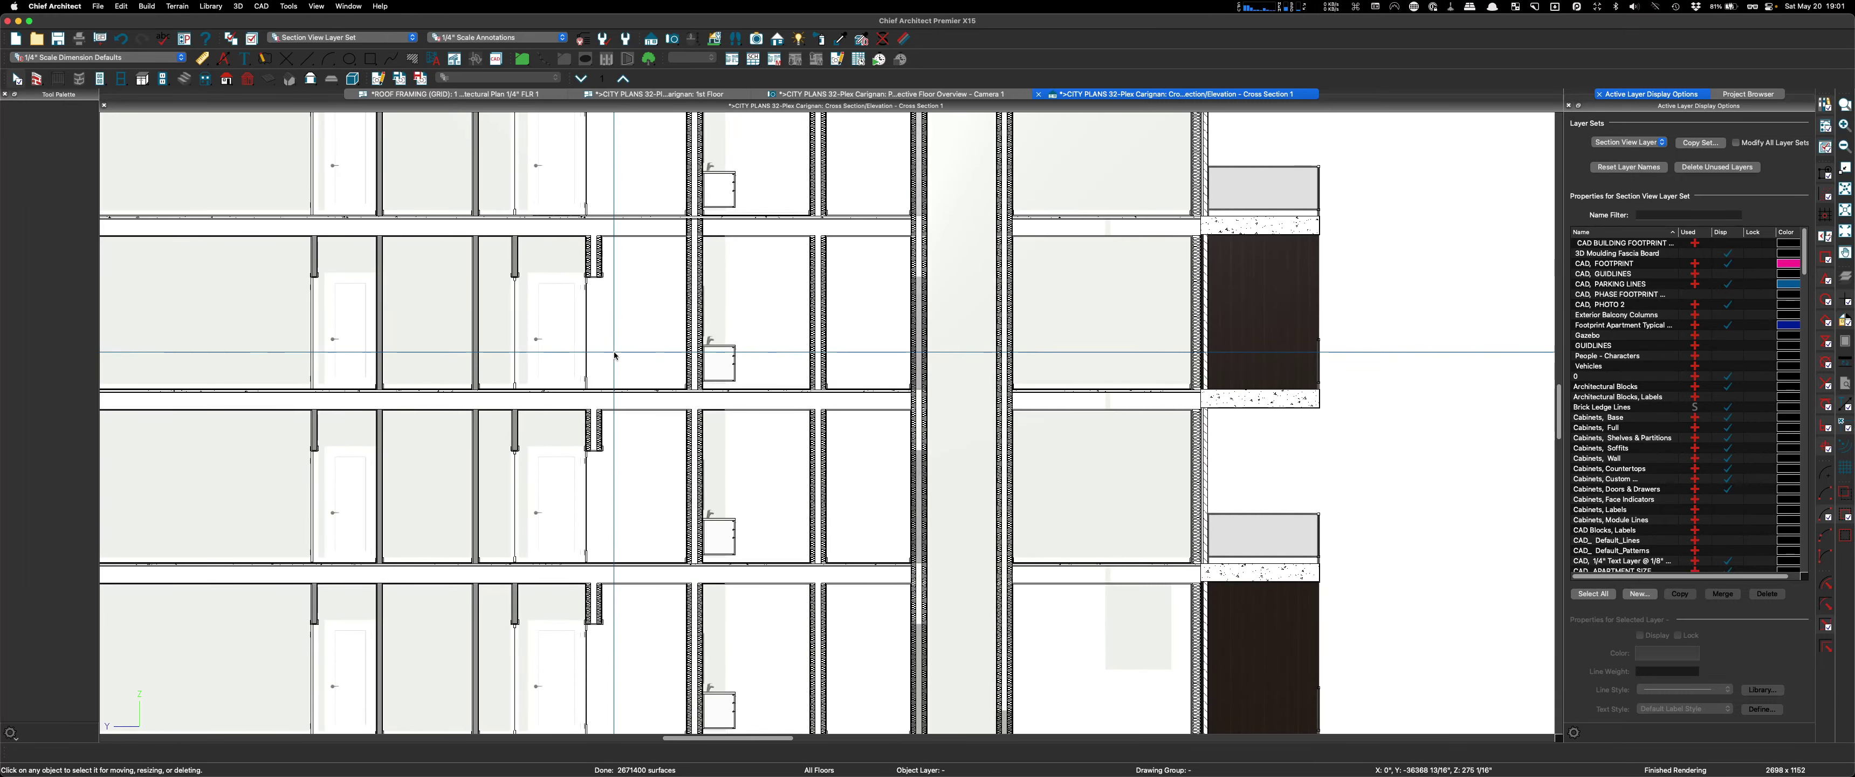
scroll(736, 348, "down", 3)
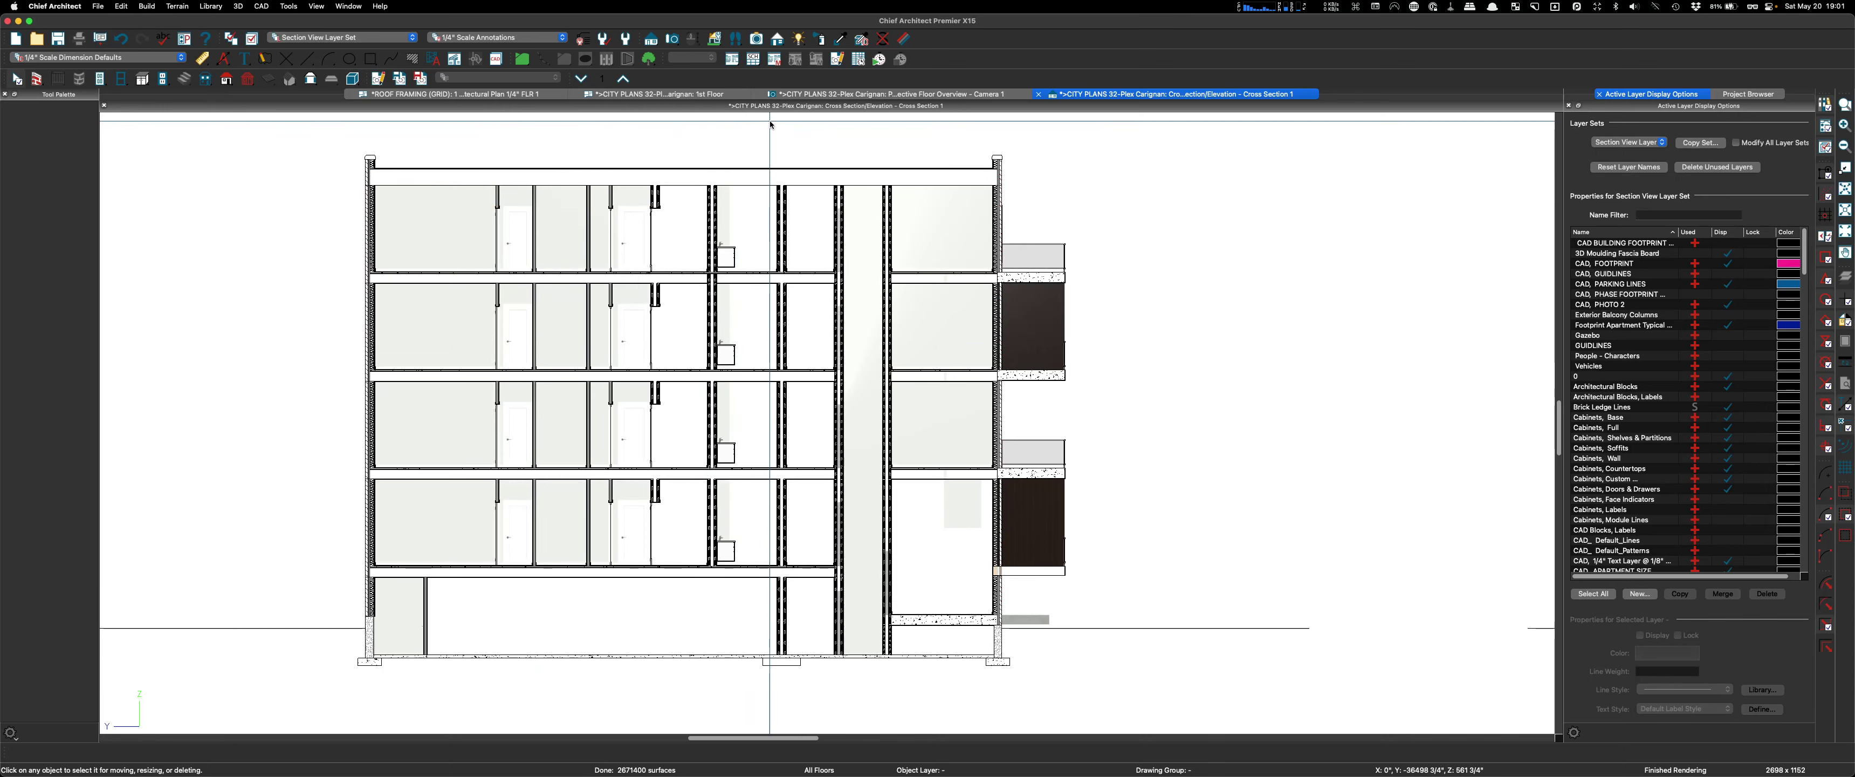
left_click(1039, 93)
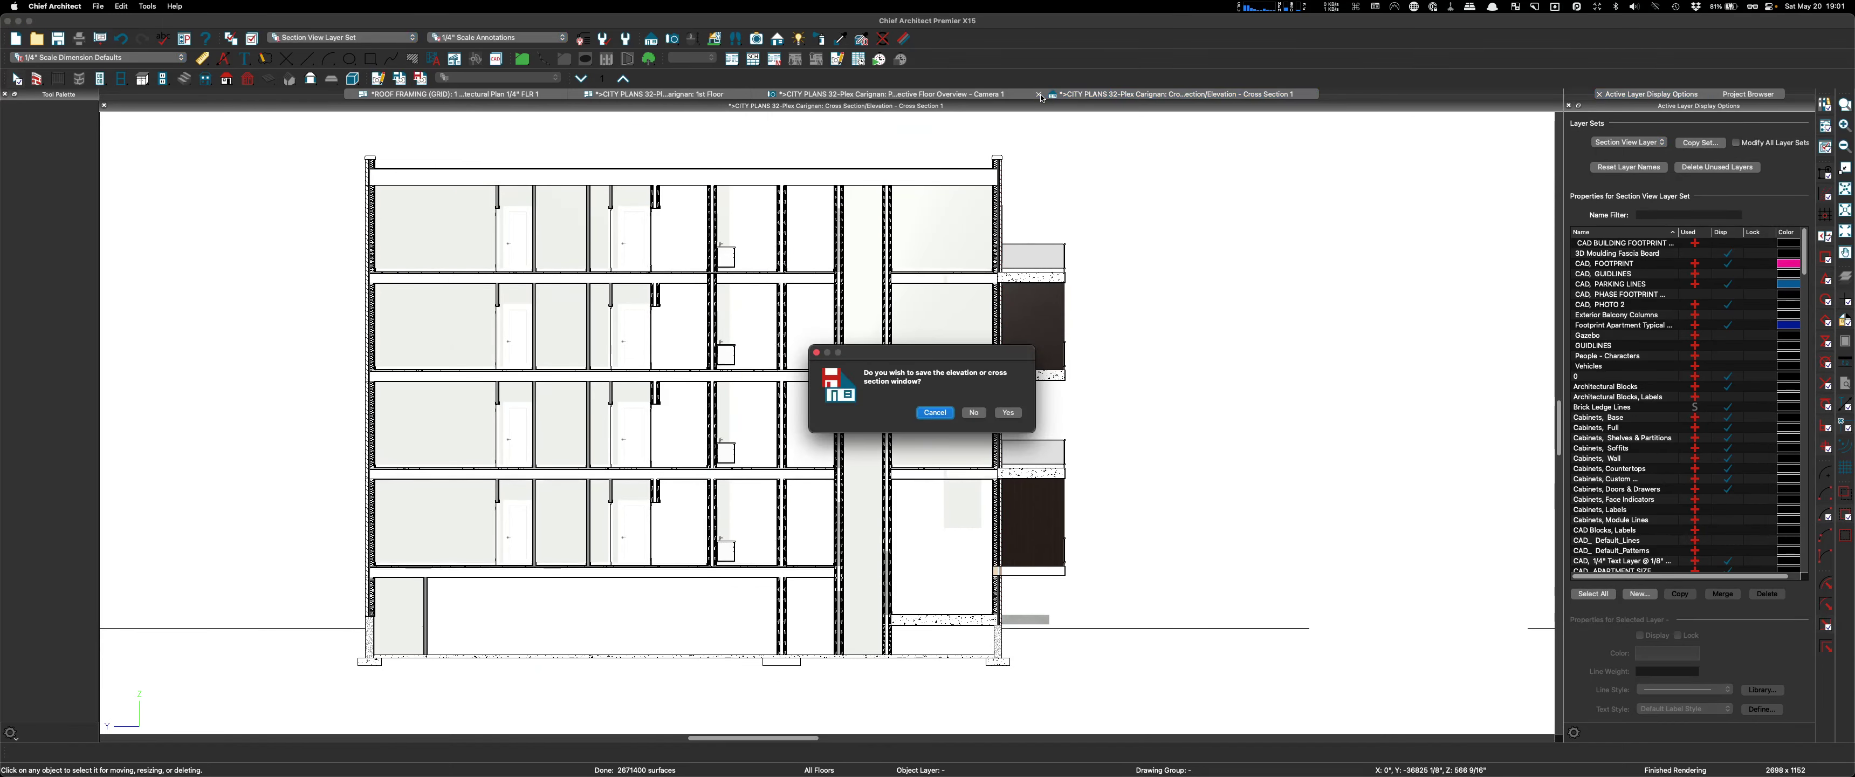
left_click(974, 413)
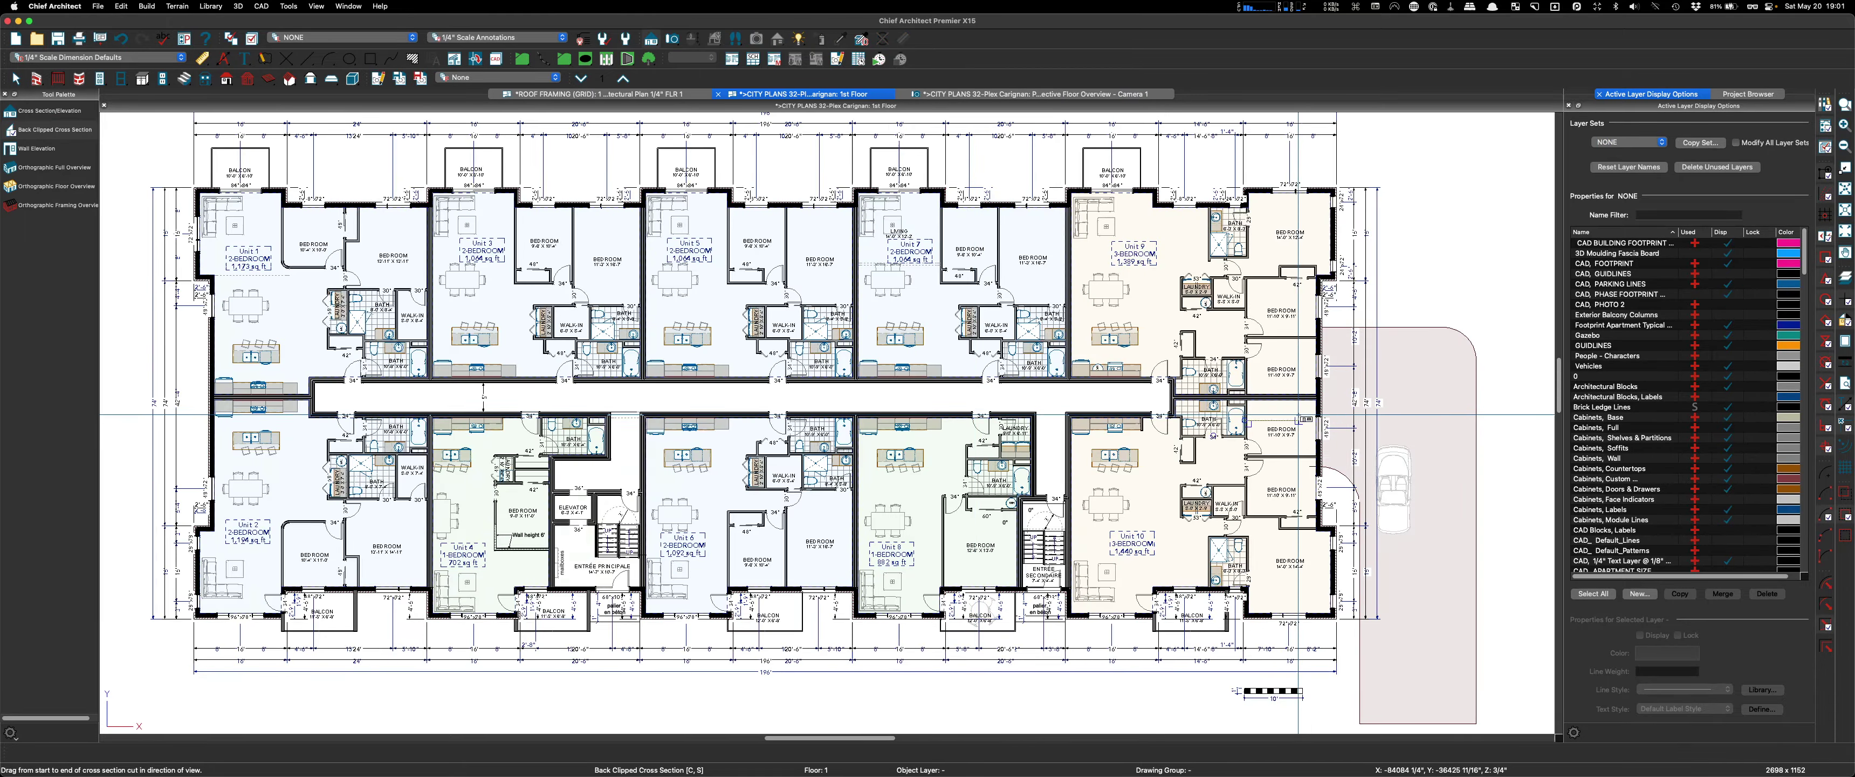
Leave the cross section tool and create a full camera view from the living area of the fourth upper-row unit.
scroll(1035, 403, "up", 3)
scroll(899, 385, "down", 2)
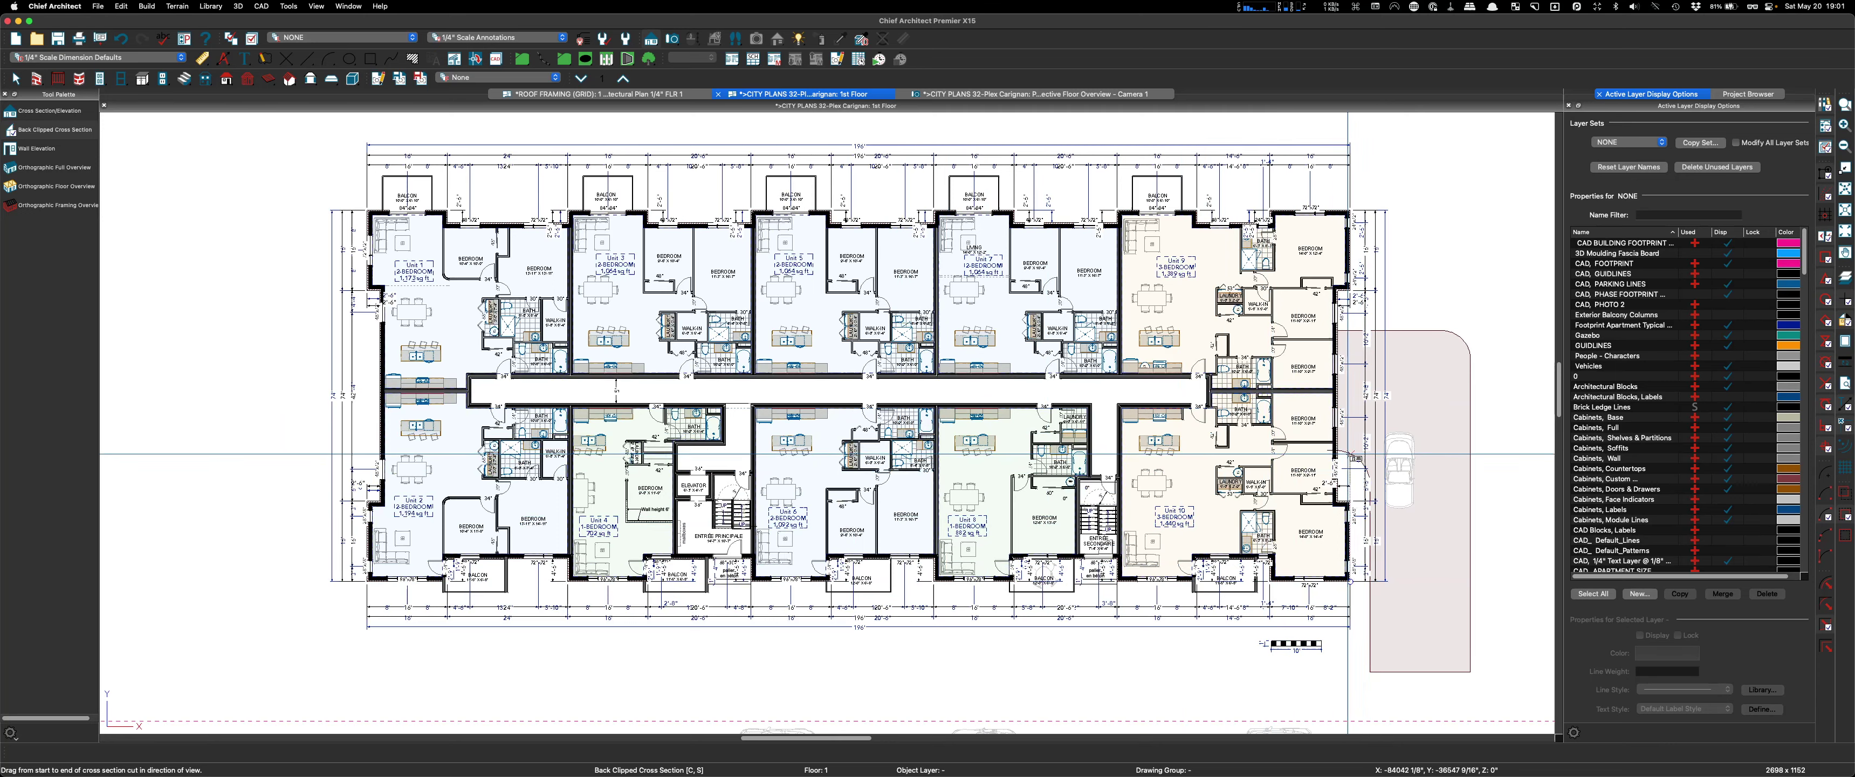
key("Escape")
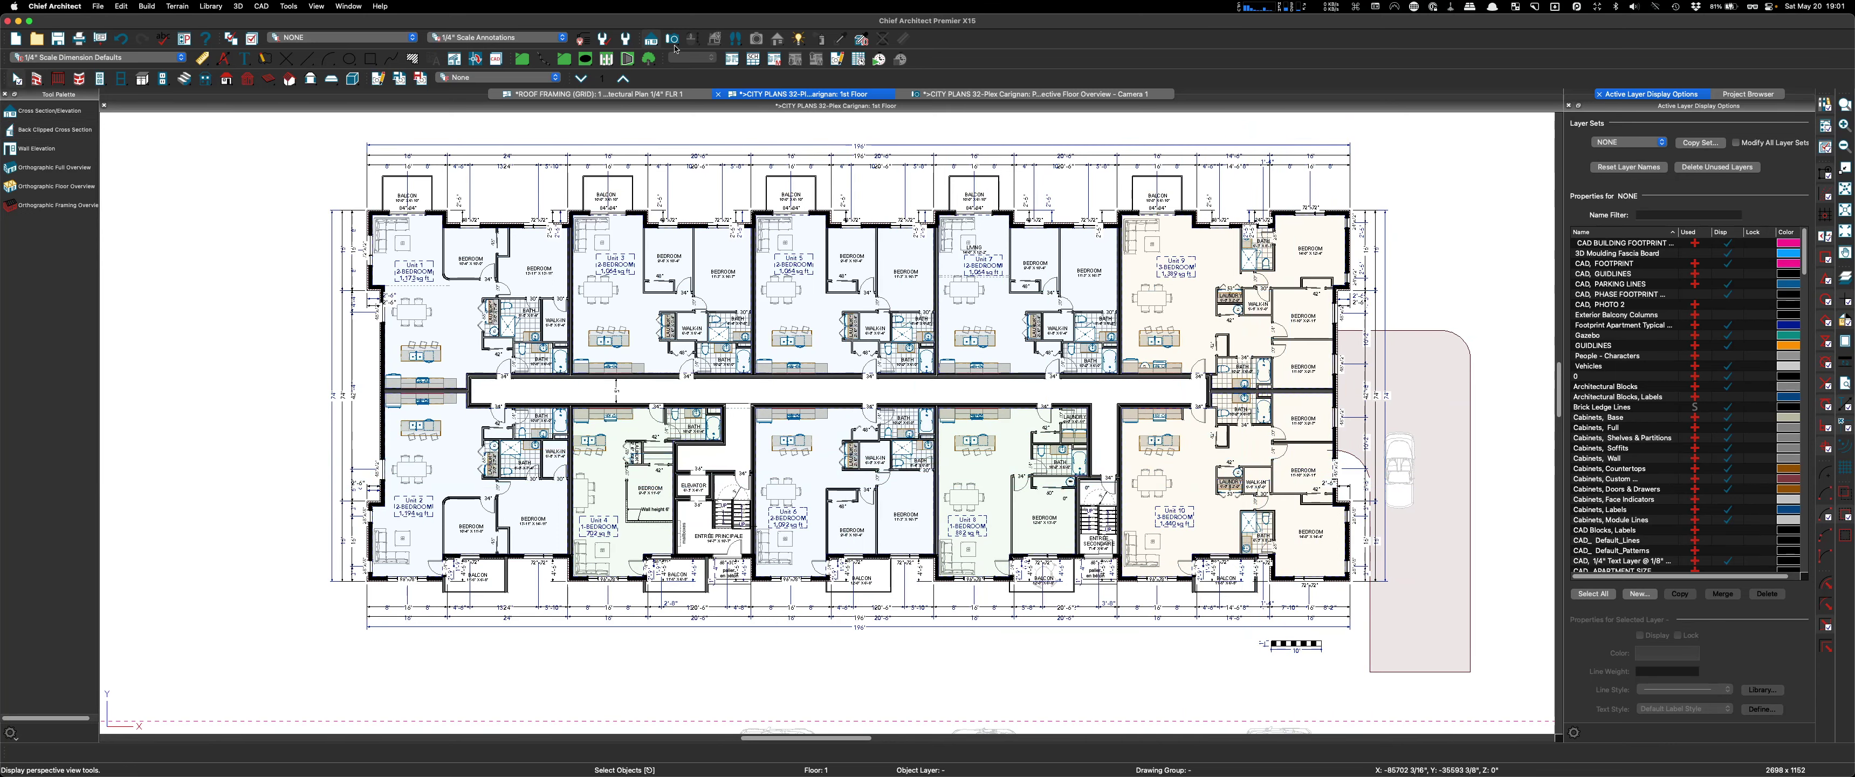
left_click(673, 41)
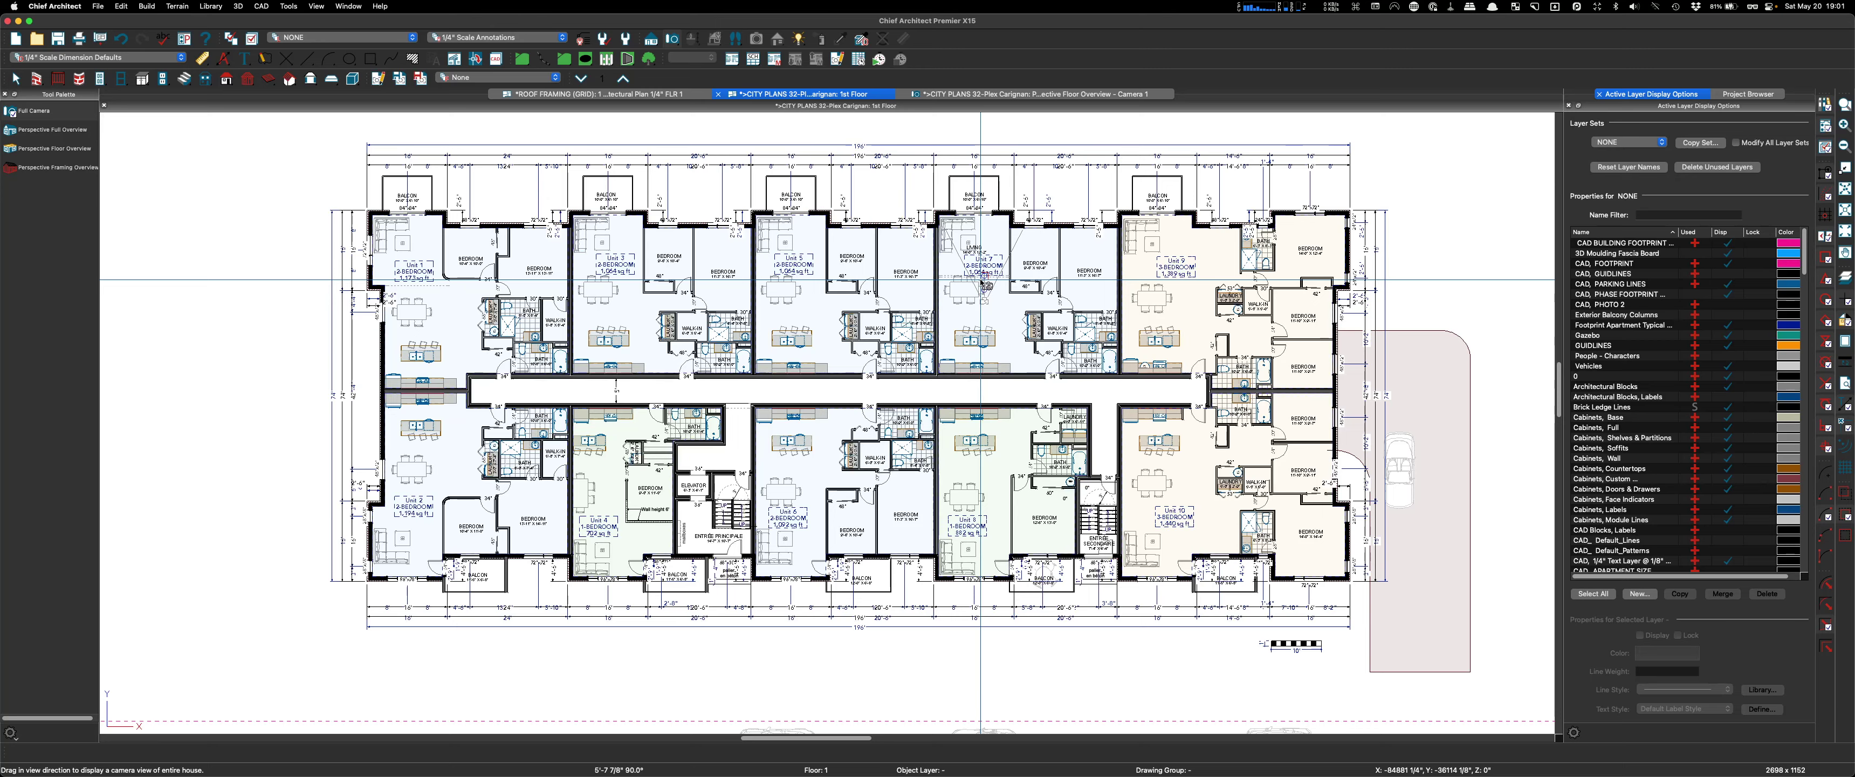
left_click_drag(980, 279, 980, 278)
Look around the unit's interior in the camera view, examining the kitchen island, cabinets, closet and hallway doors.
left_click_drag(920, 332, 526, 357)
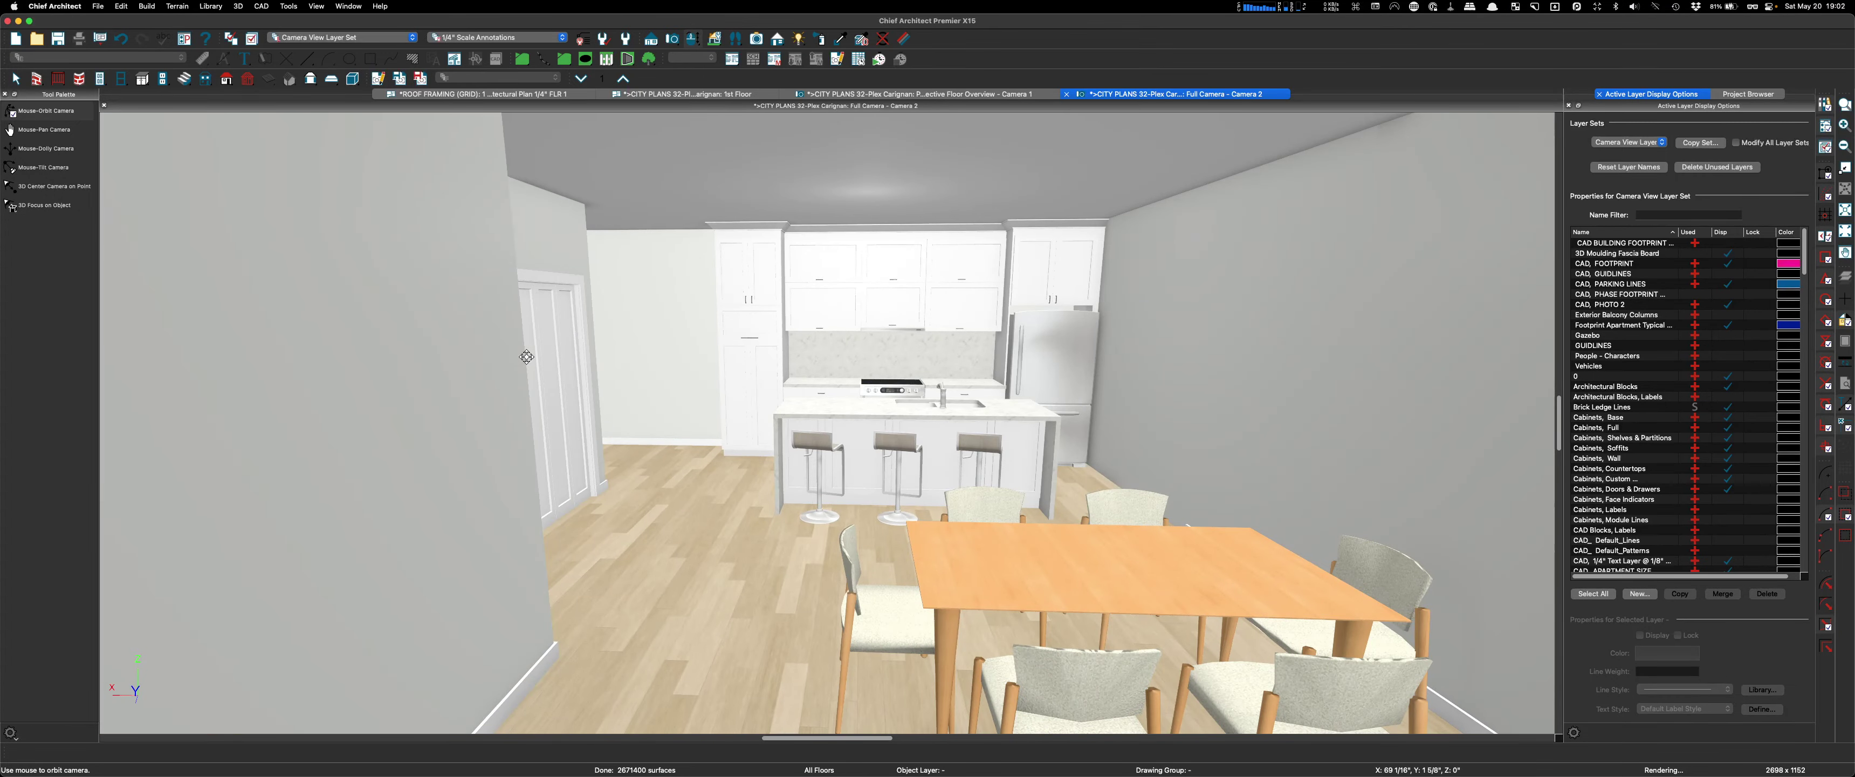
scroll(687, 365, "up", 5)
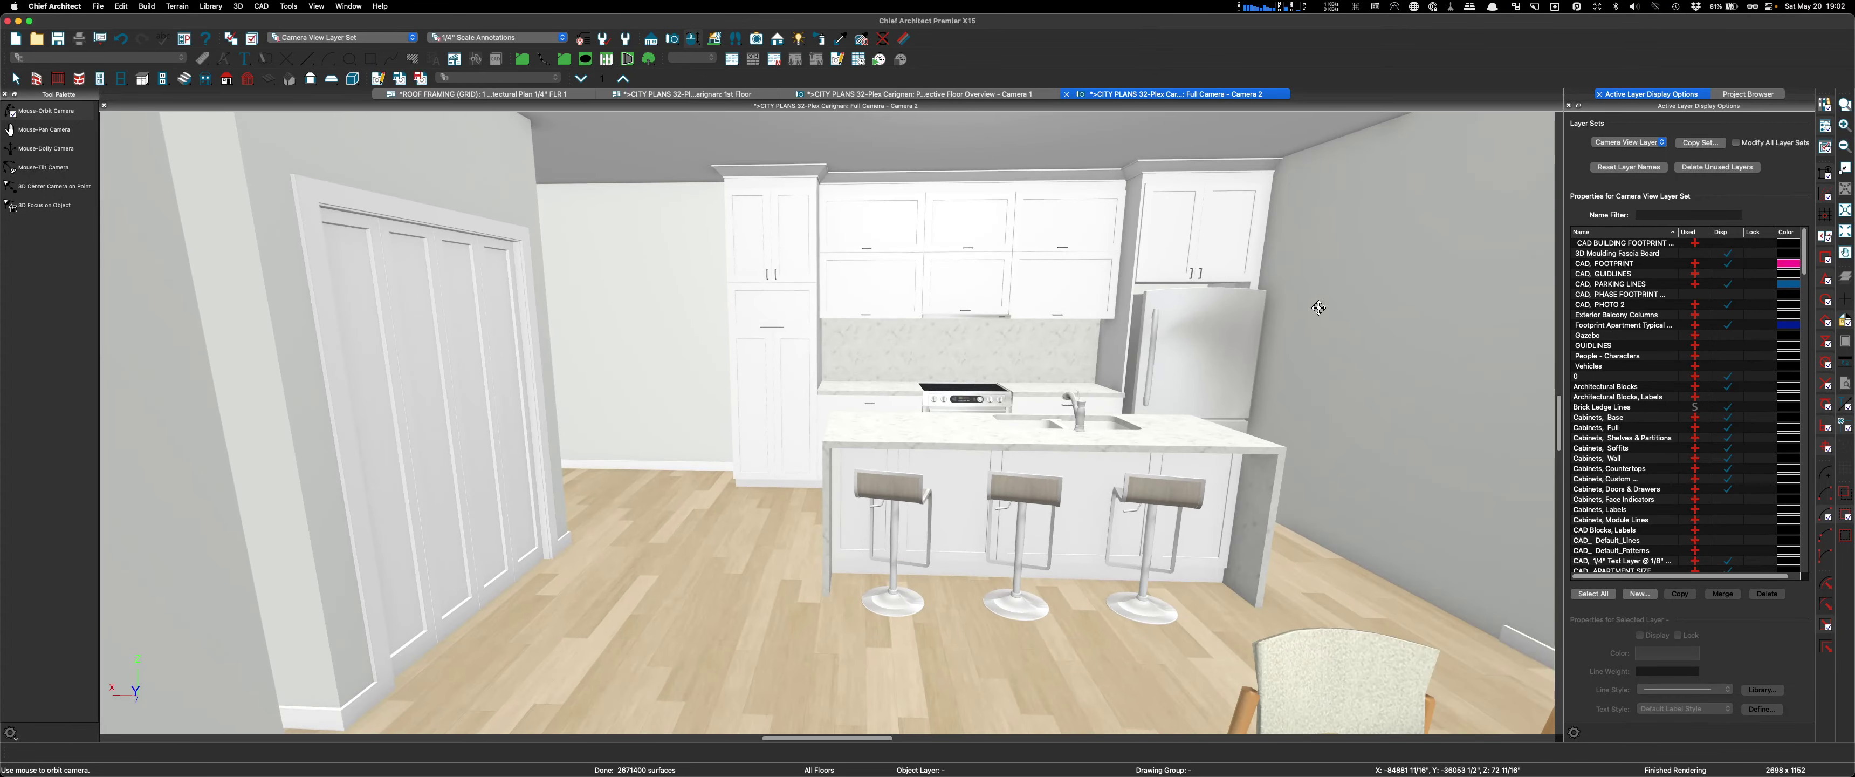
scroll(1319, 308, "up", 2)
left_click_drag(812, 386, 704, 389)
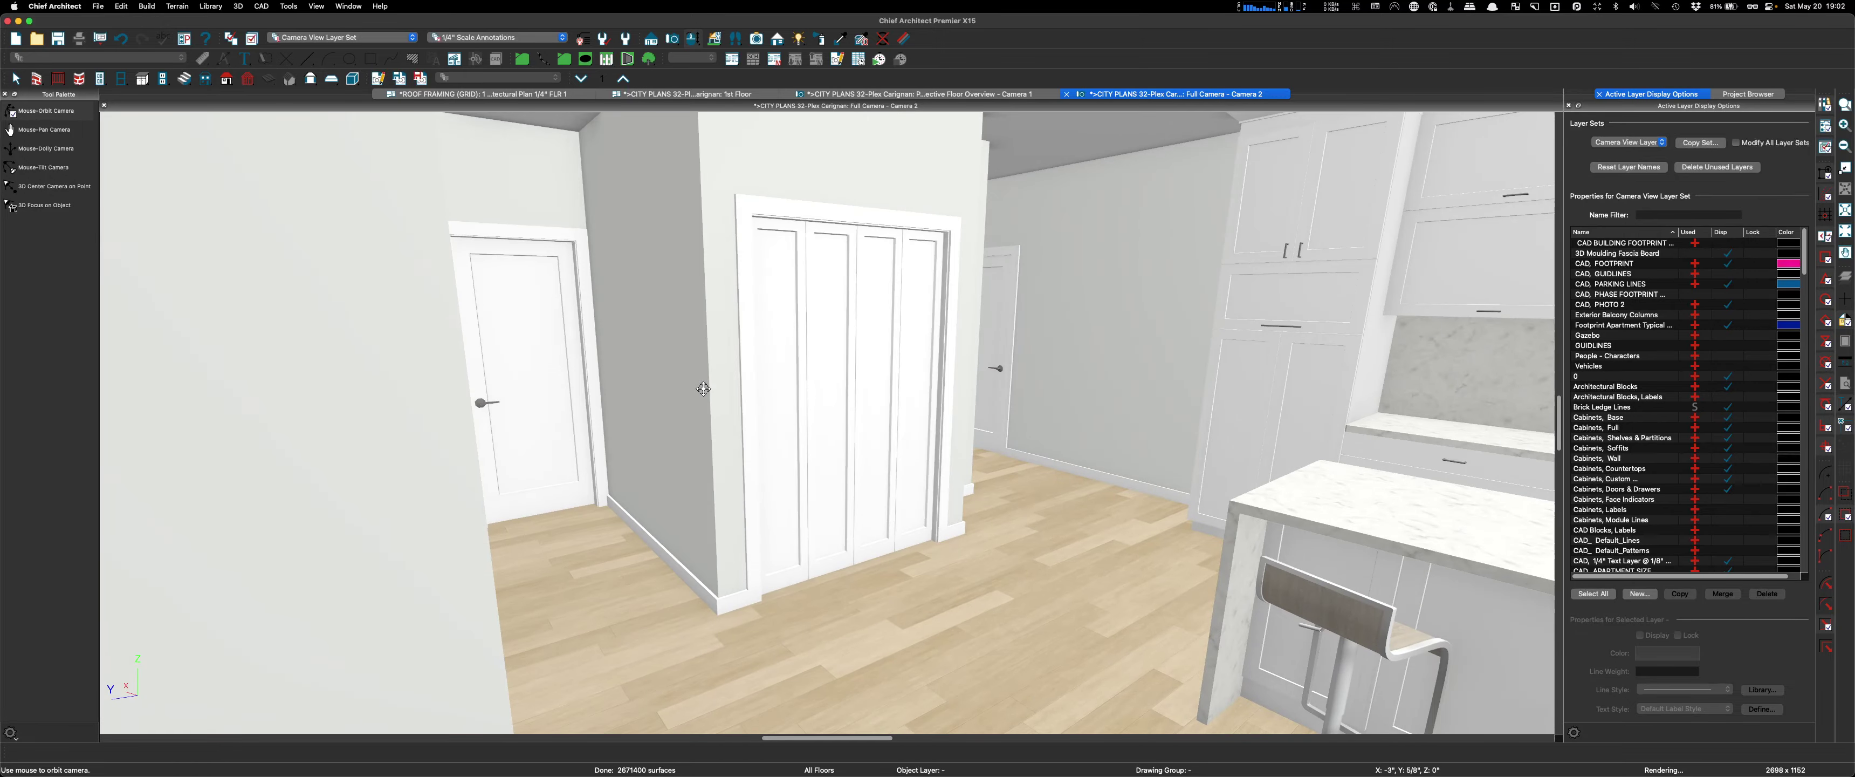
scroll(513, 439, "down", 3)
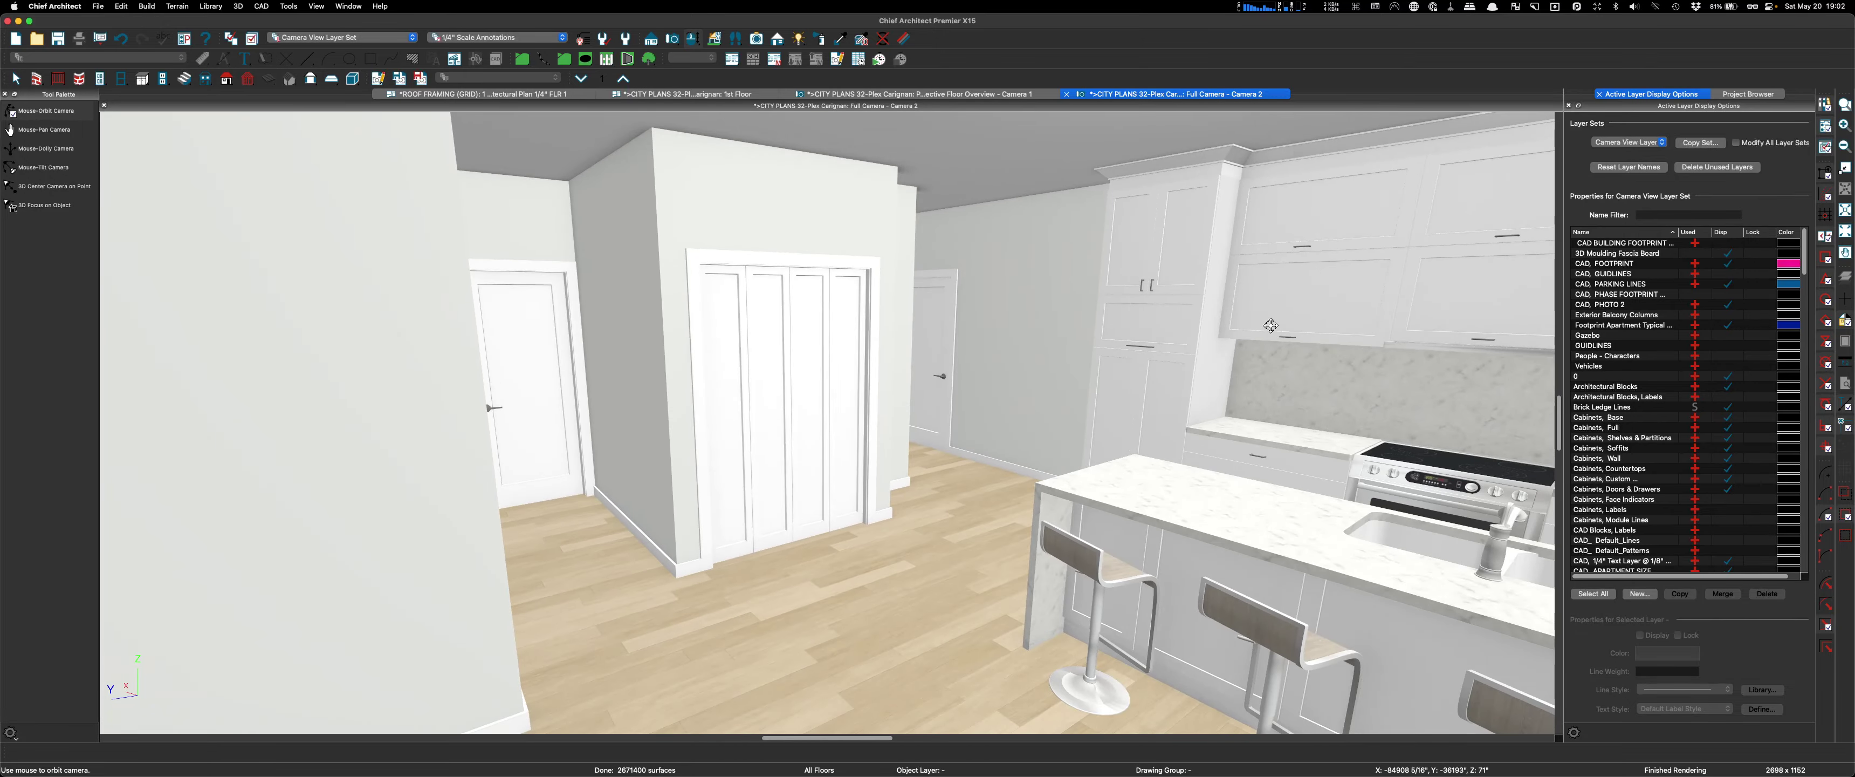
Turn the camera to face the kitchen island, switch the view to the Standard rendering technique and open its options.
left_click_drag(1271, 326, 1488, 315)
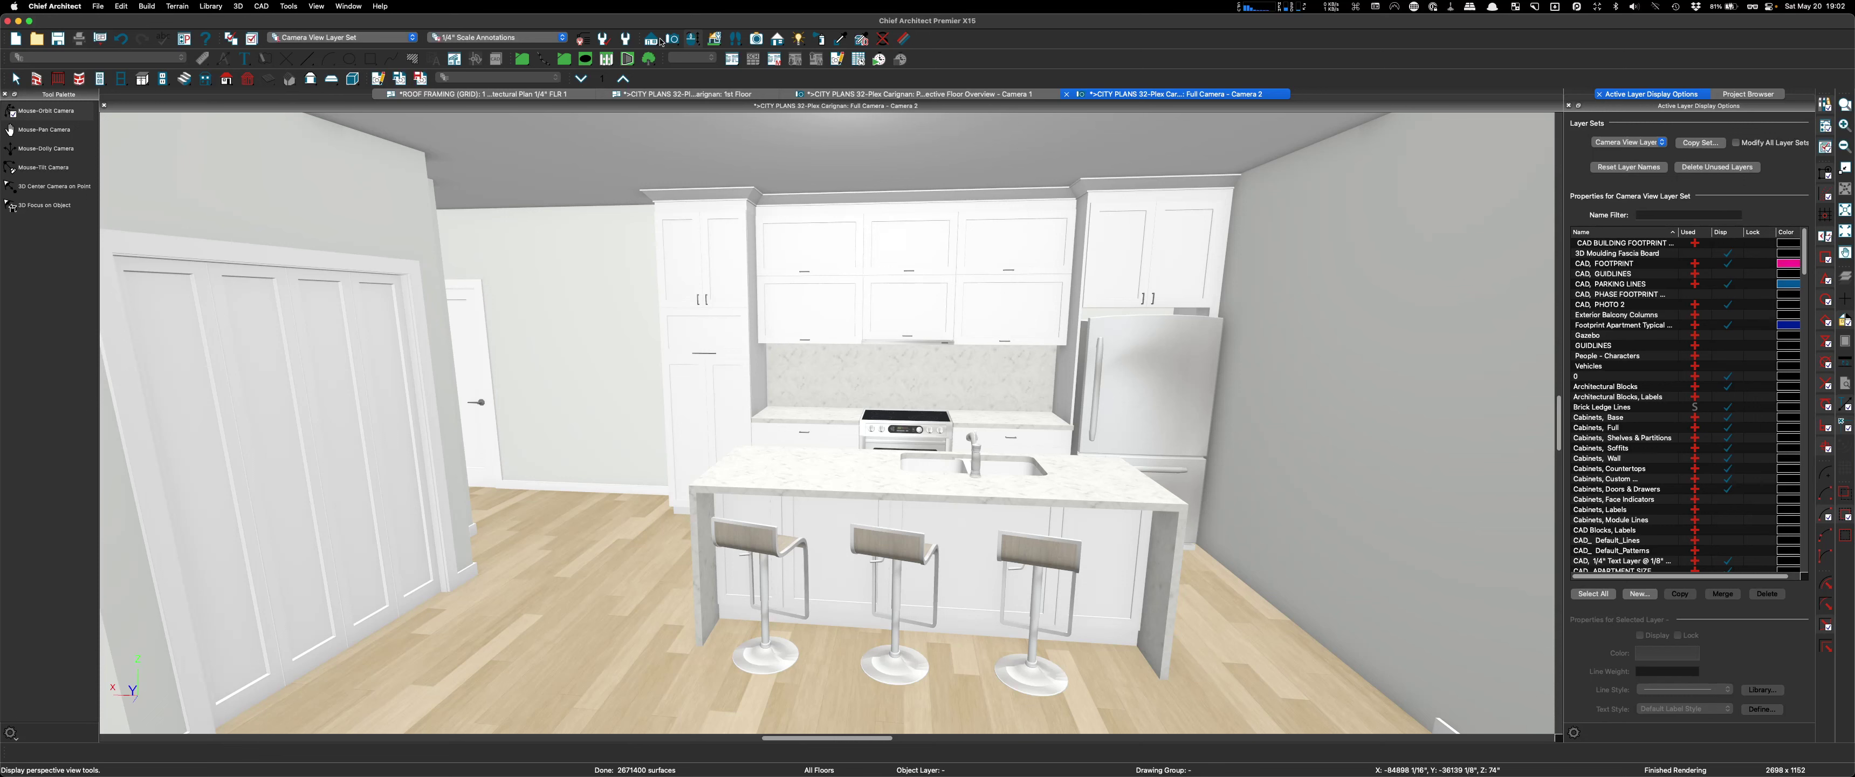
left_click(777, 38)
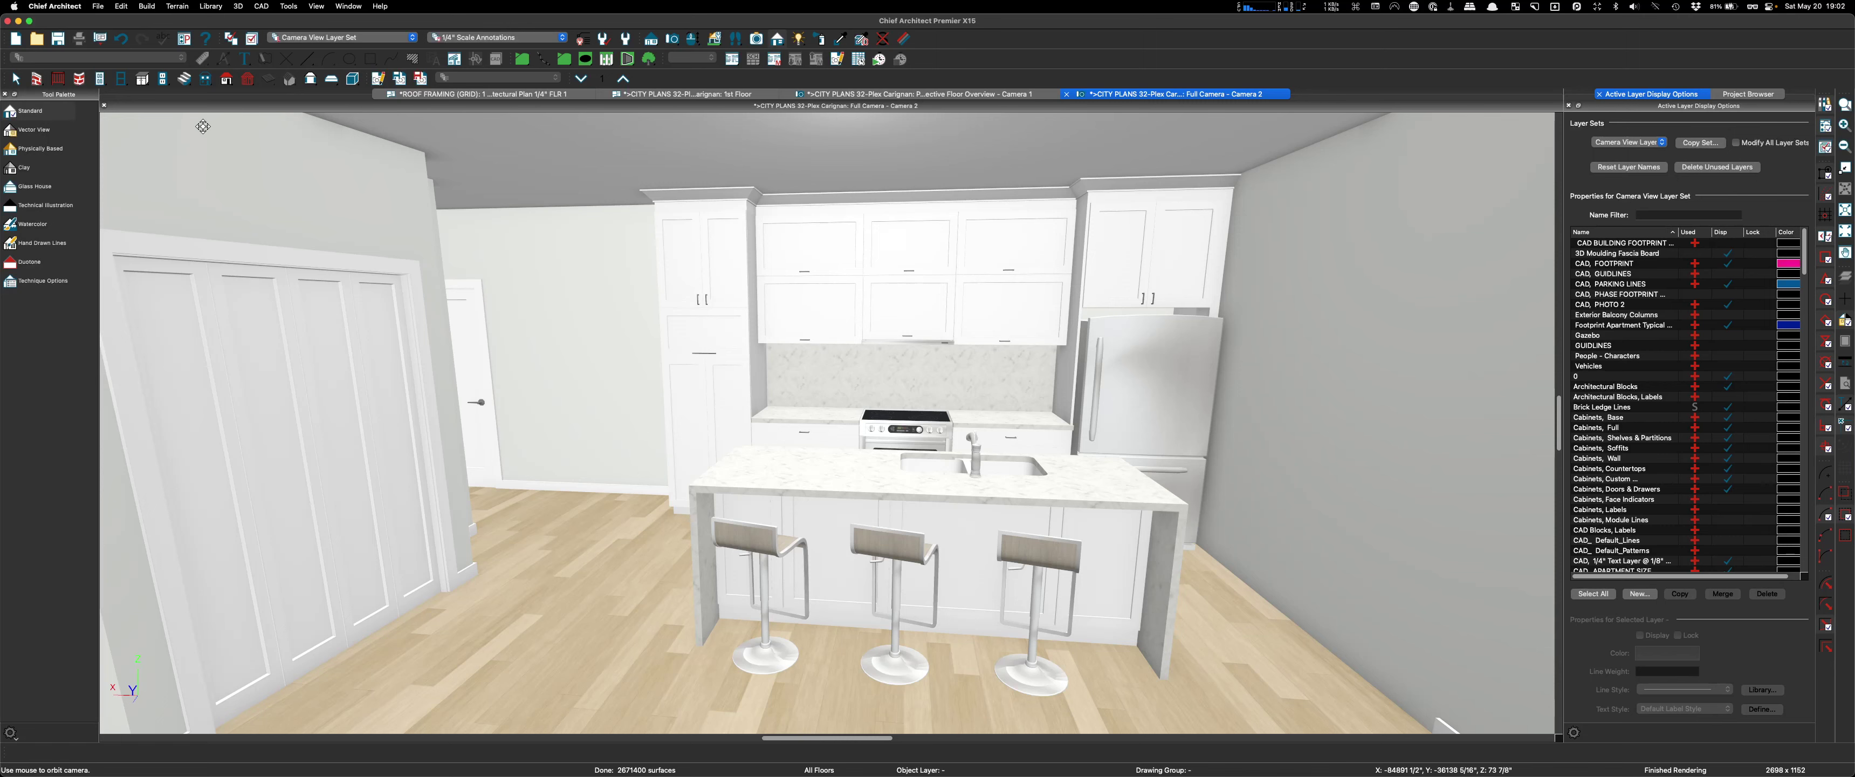
double_click(10, 110)
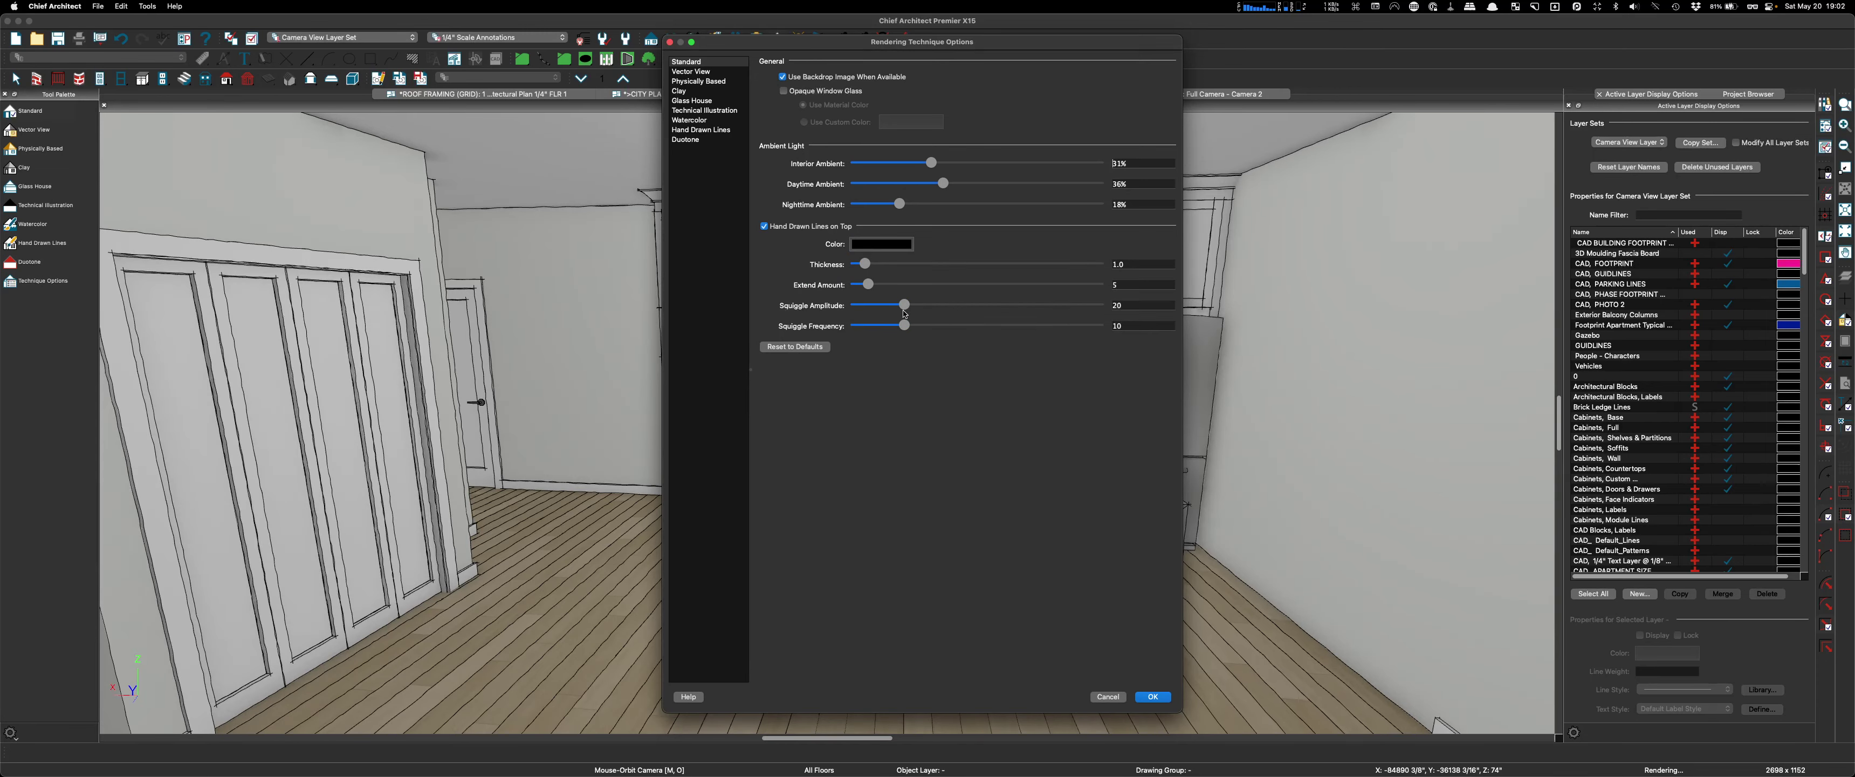
Set the extend amount, squiggle amplitude and squiggle frequency of the Standard technique's hand drawn lines to 0.
left_click(859, 326)
key("shift+Tab")
type("0")
key("shift+Tab")
type("0")
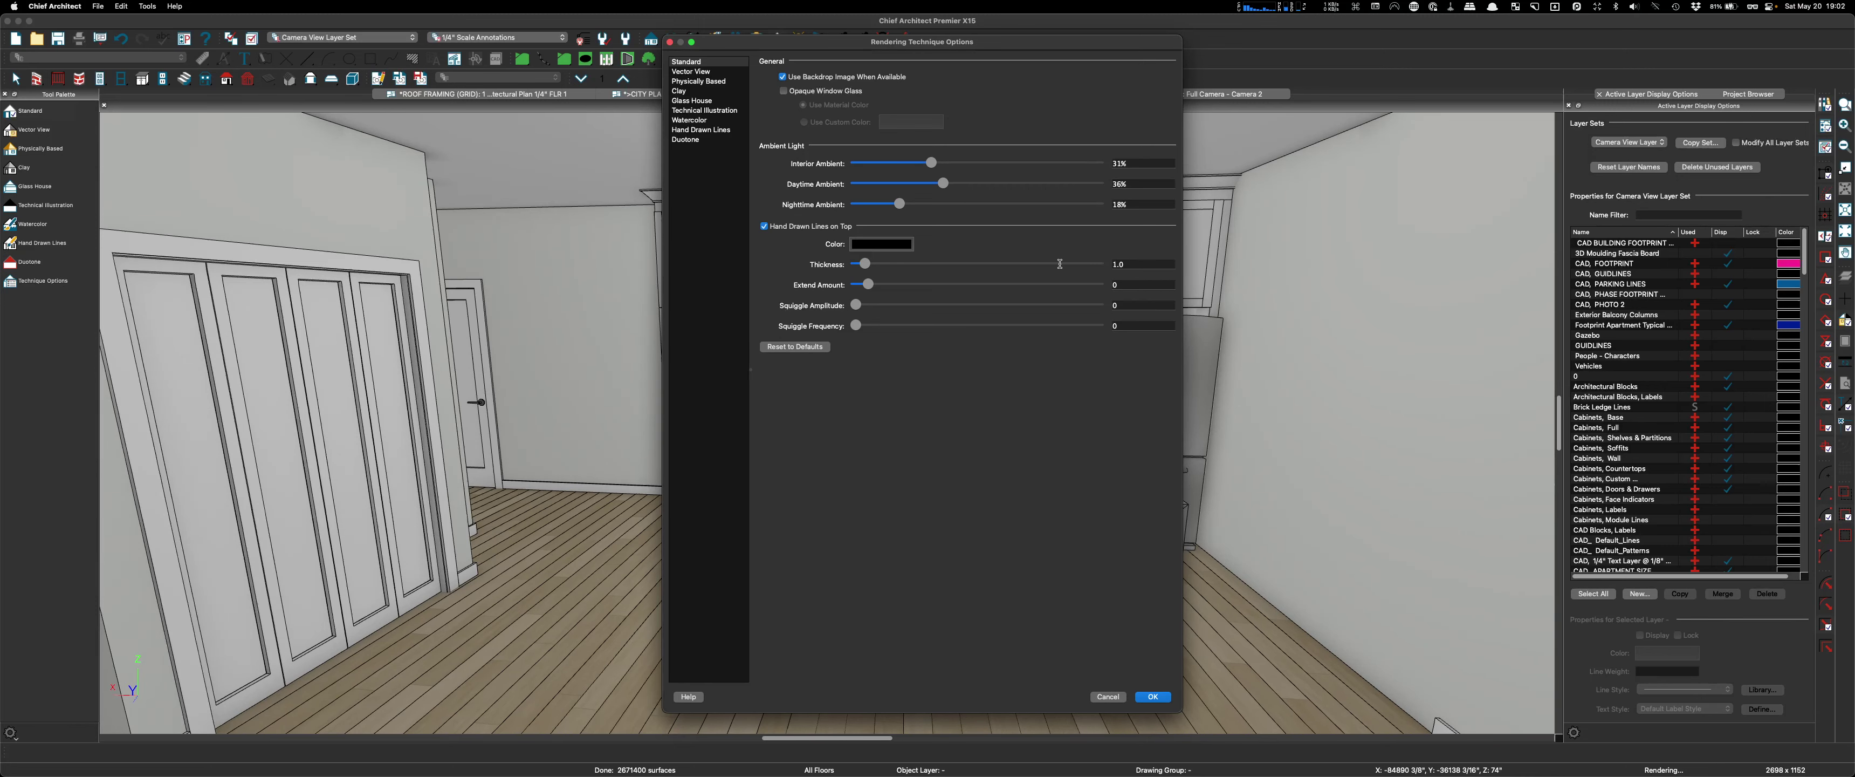
key("Return")
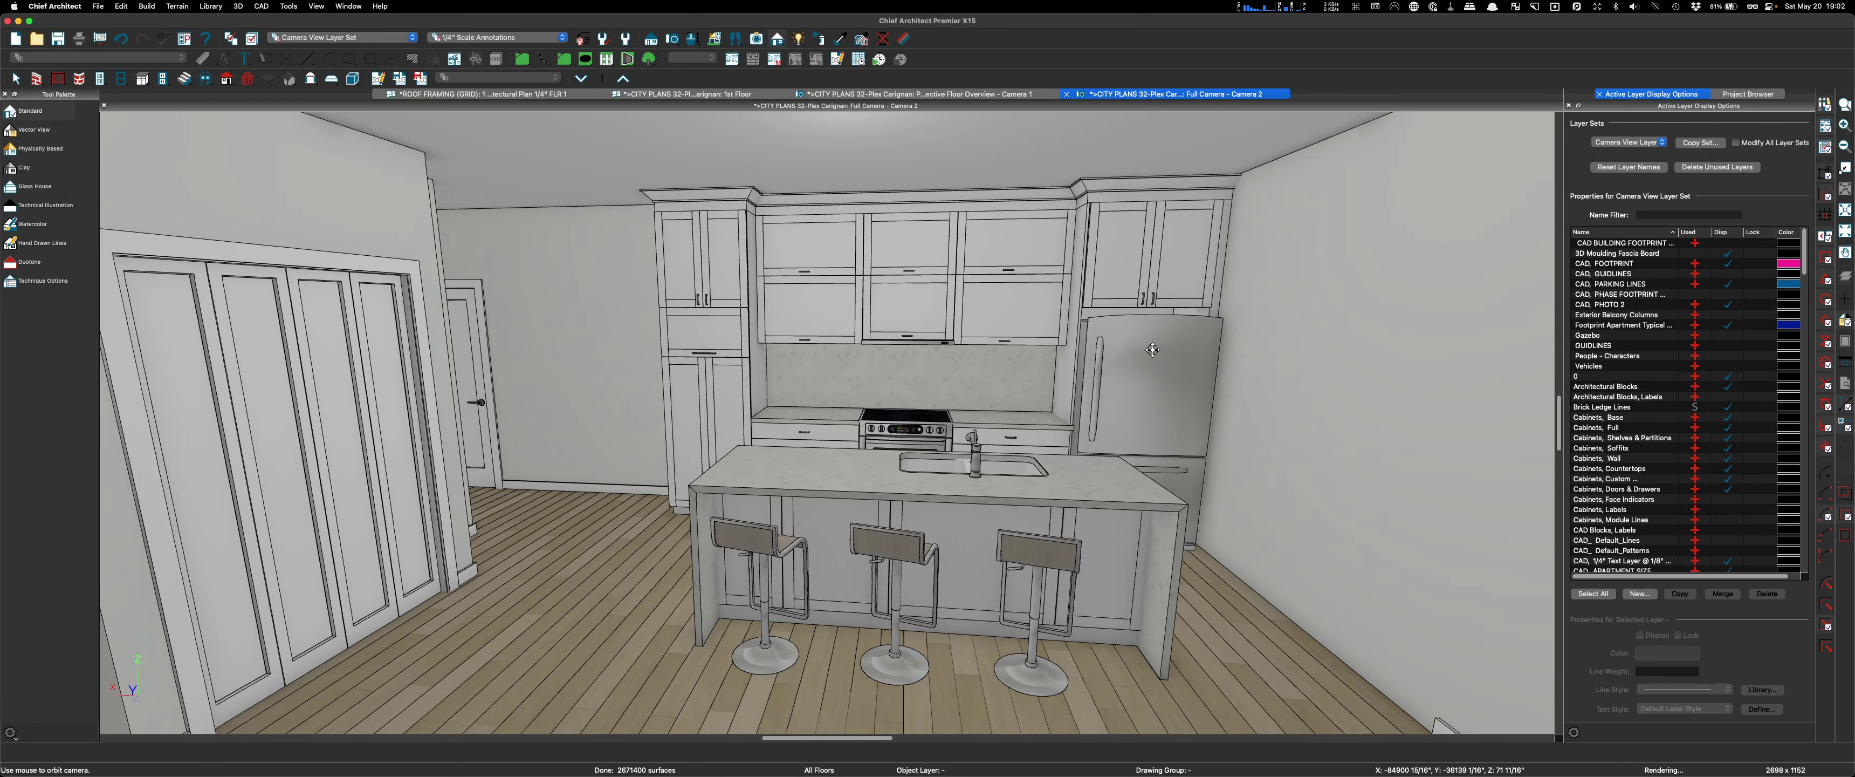
Back the camera away from the kitchen, preview the room in Vector View, and return to the Standard rendering technique.
scroll(1152, 350, "down", 2)
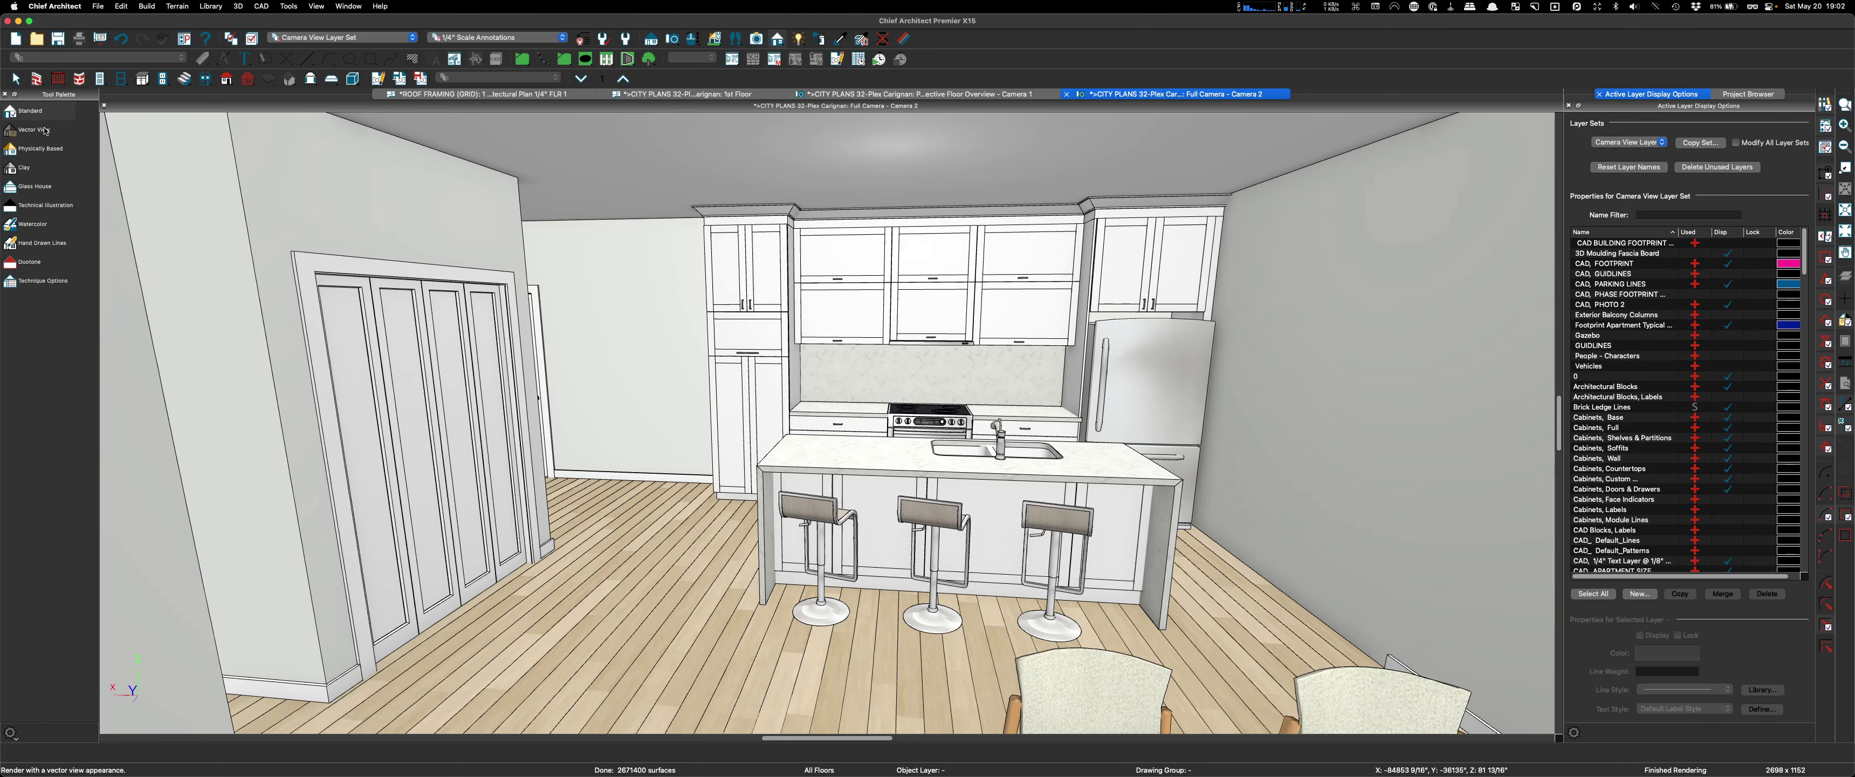
left_click(45, 130)
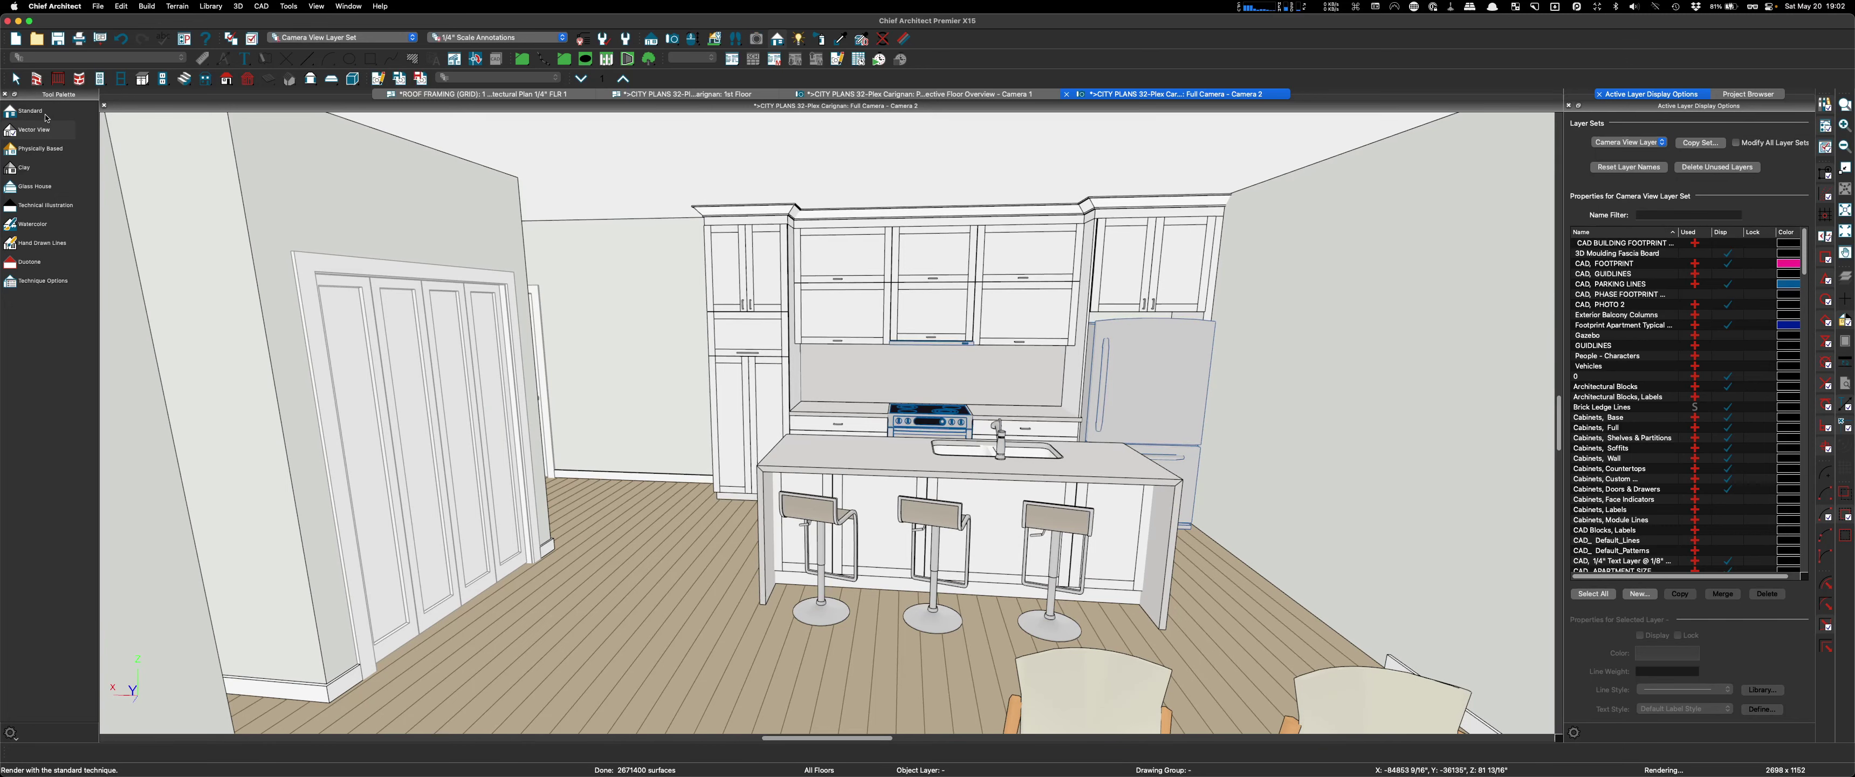
left_click(41, 112)
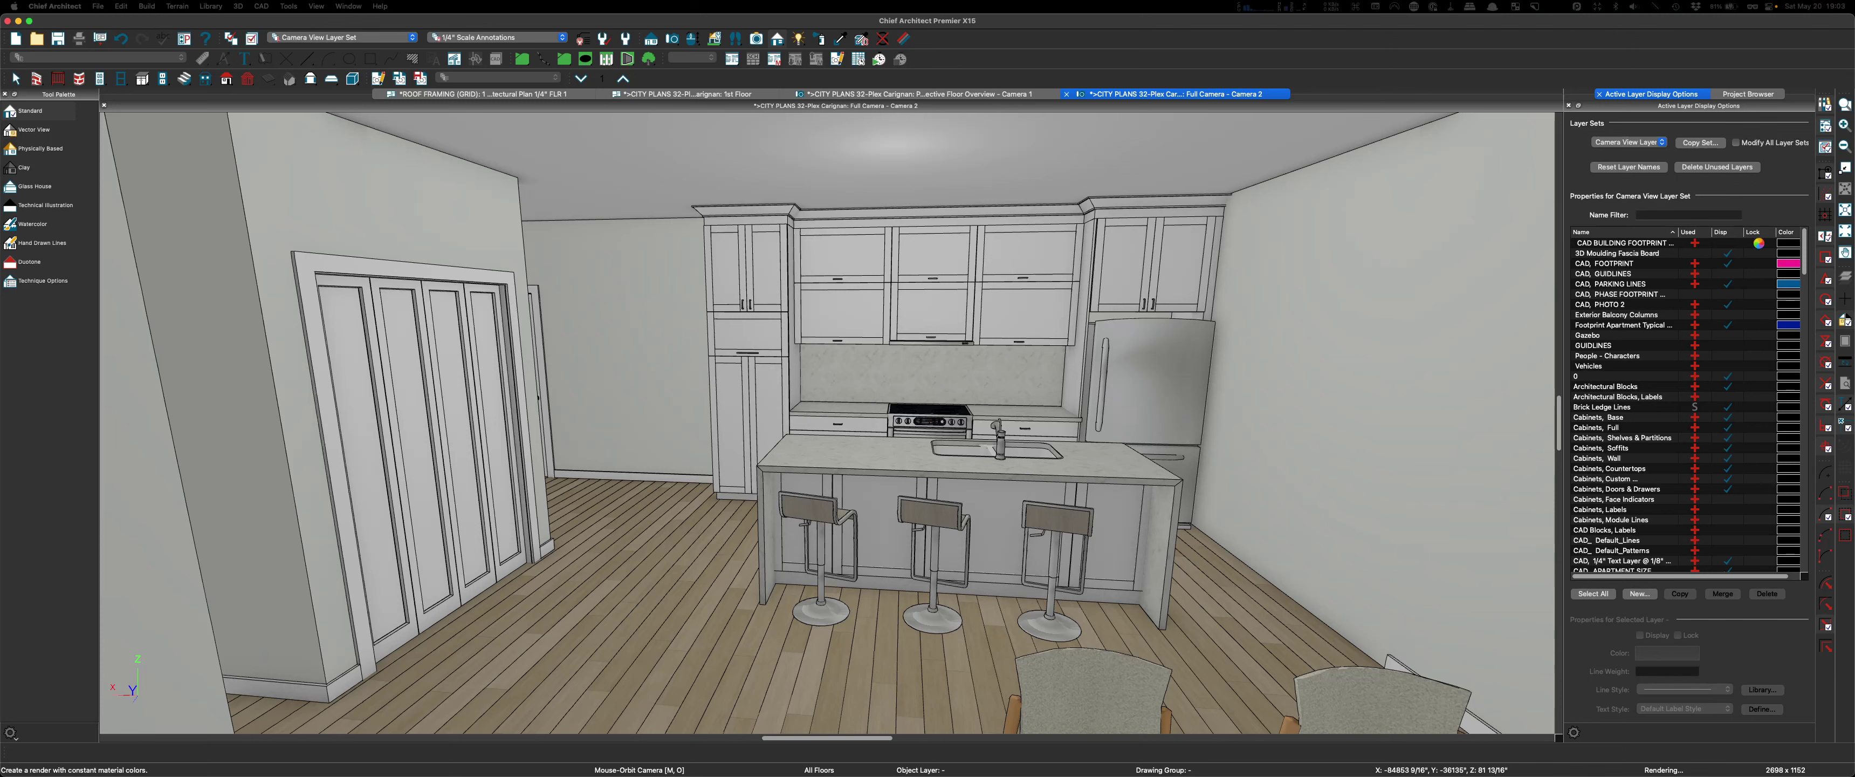
Check the plan folder and zip file in Downloads, and return to the kitchen camera view.
mouse_move(2, 634)
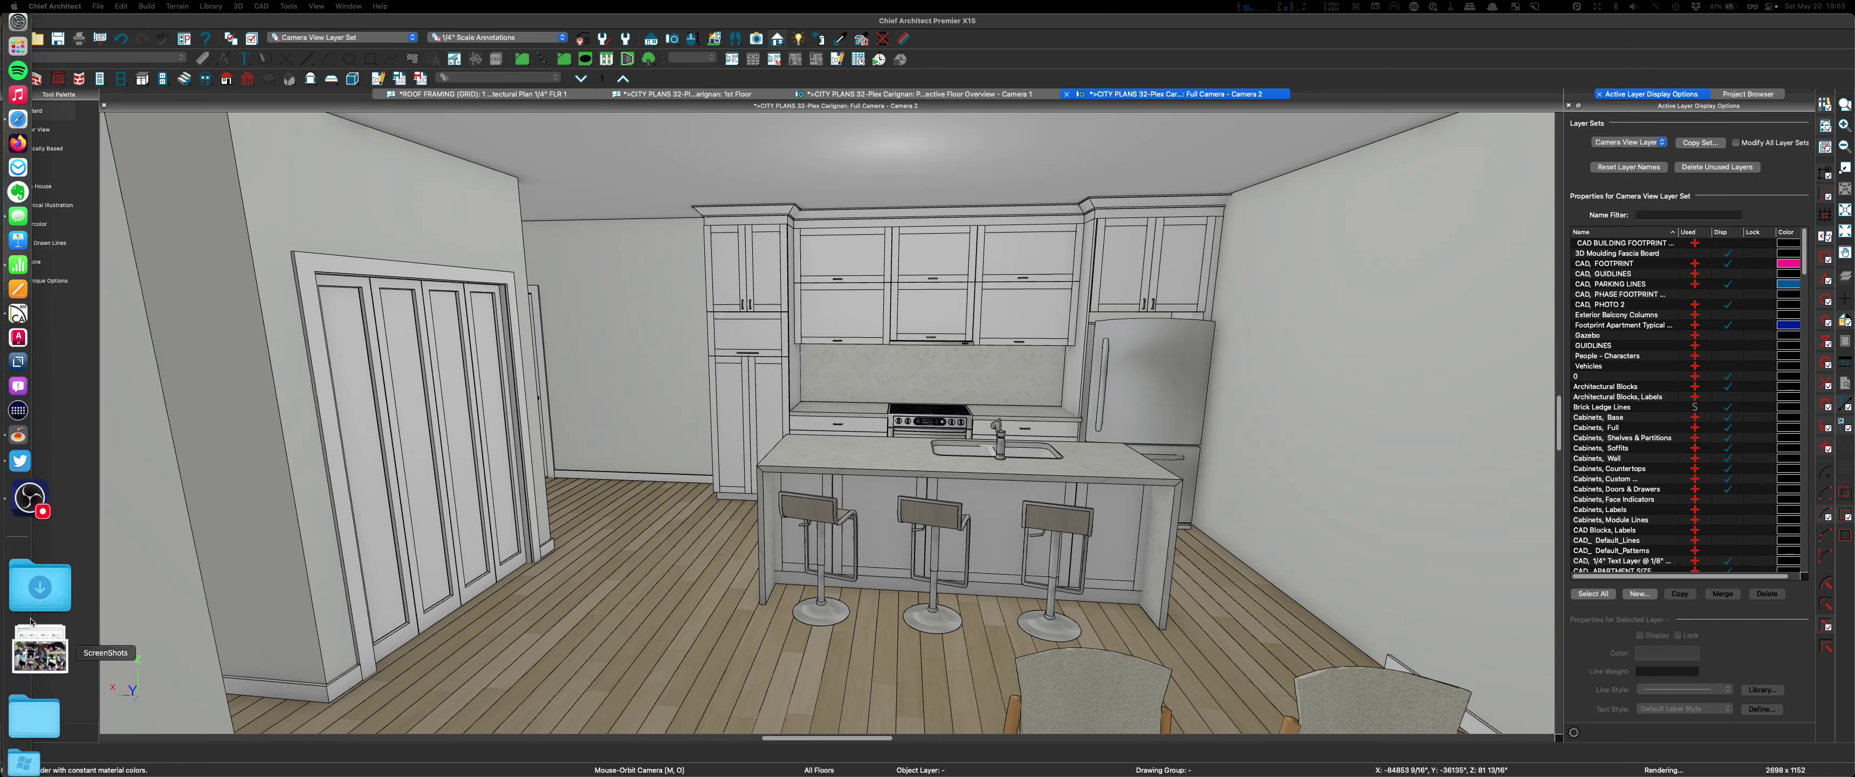
left_click(35, 611)
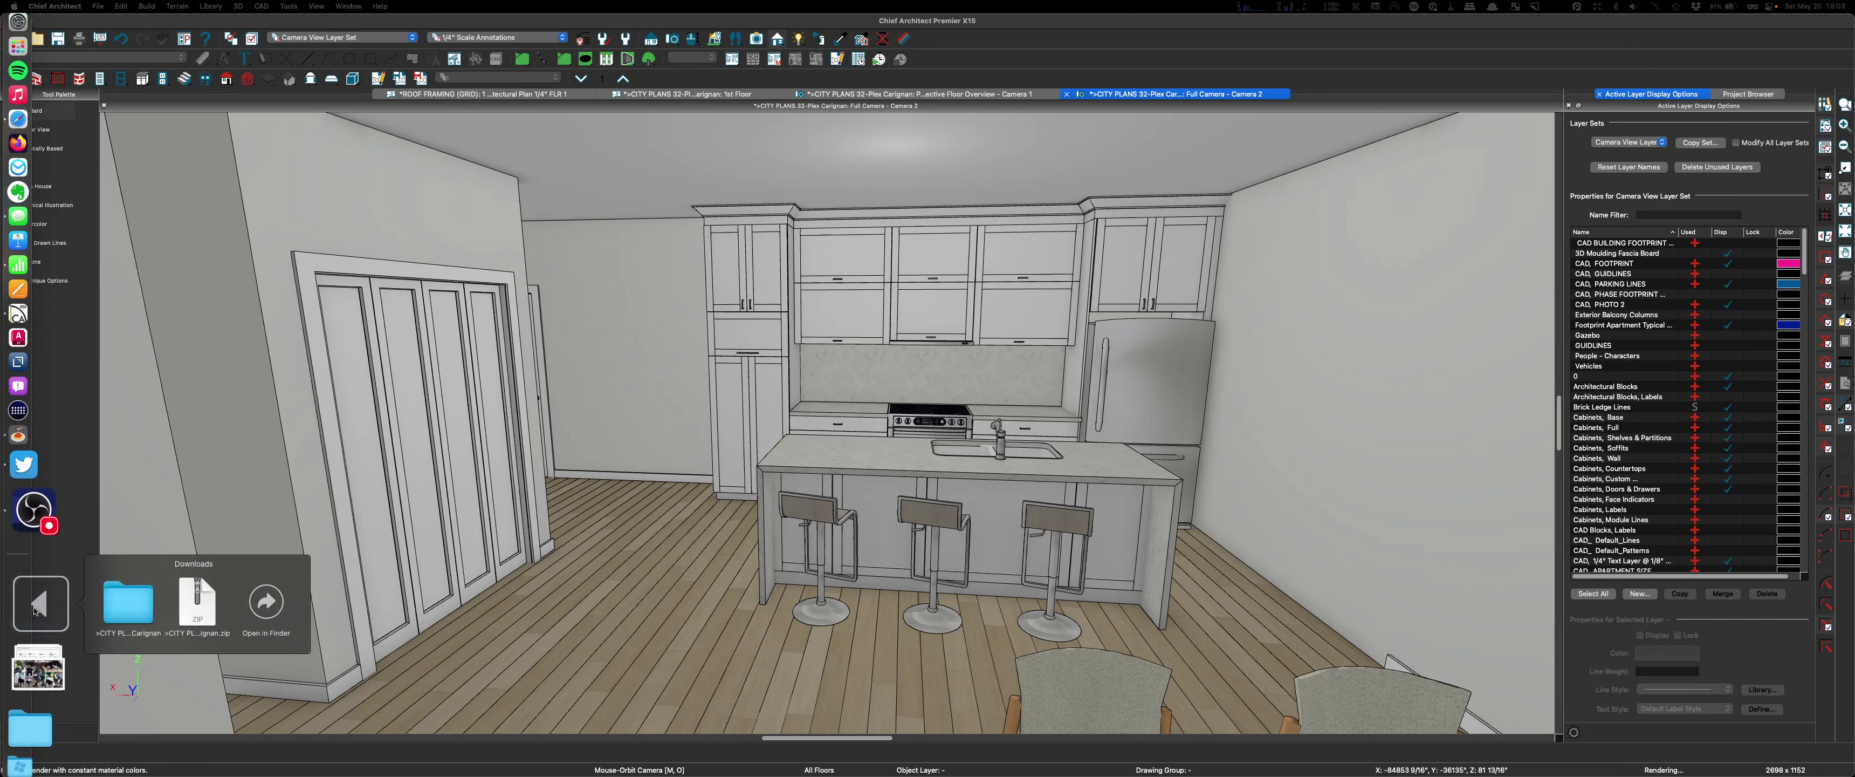
left_click(1195, 20)
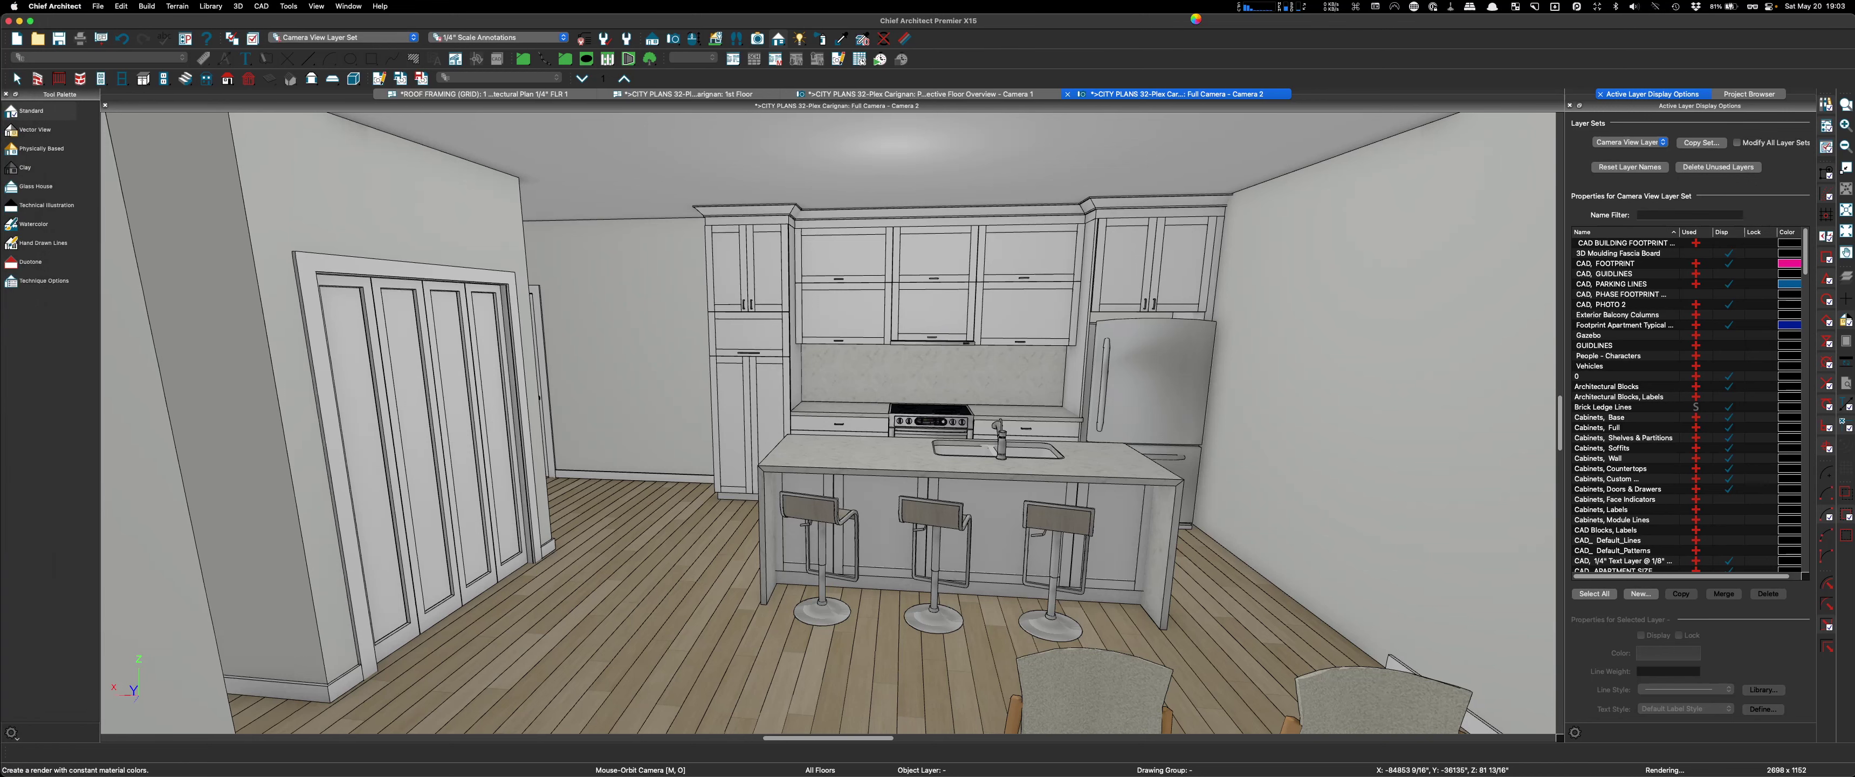